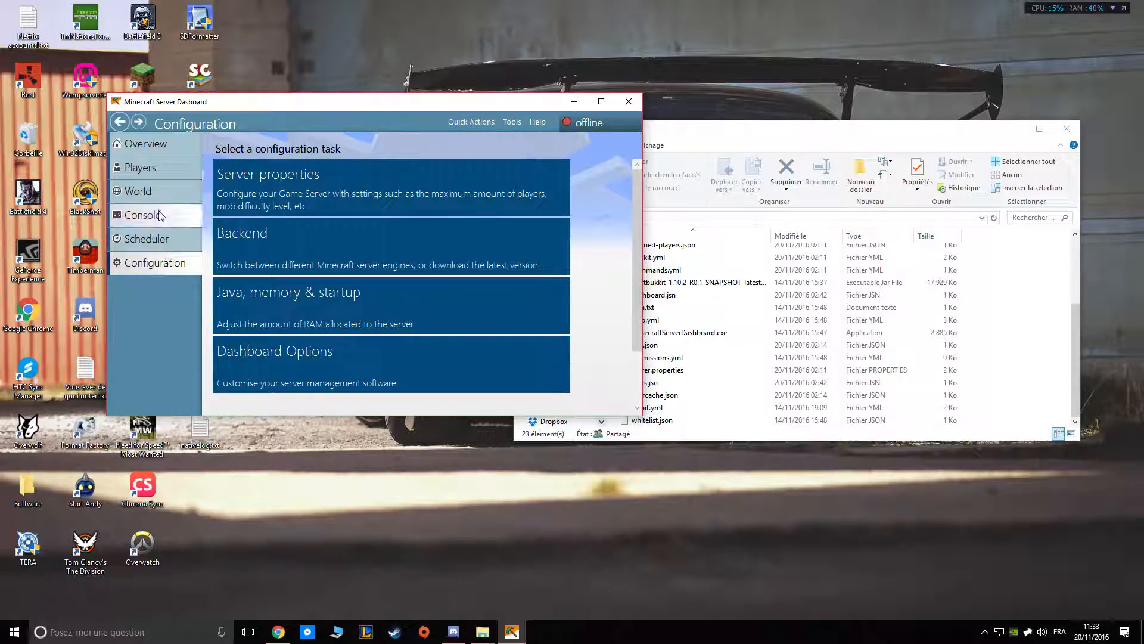
View the World and Players sections of the server dashboard, and start the server from its overview.
{"action": "left_click", "coordinate": [156, 196]}
{"action": "left_click", "coordinate": [159, 174]}
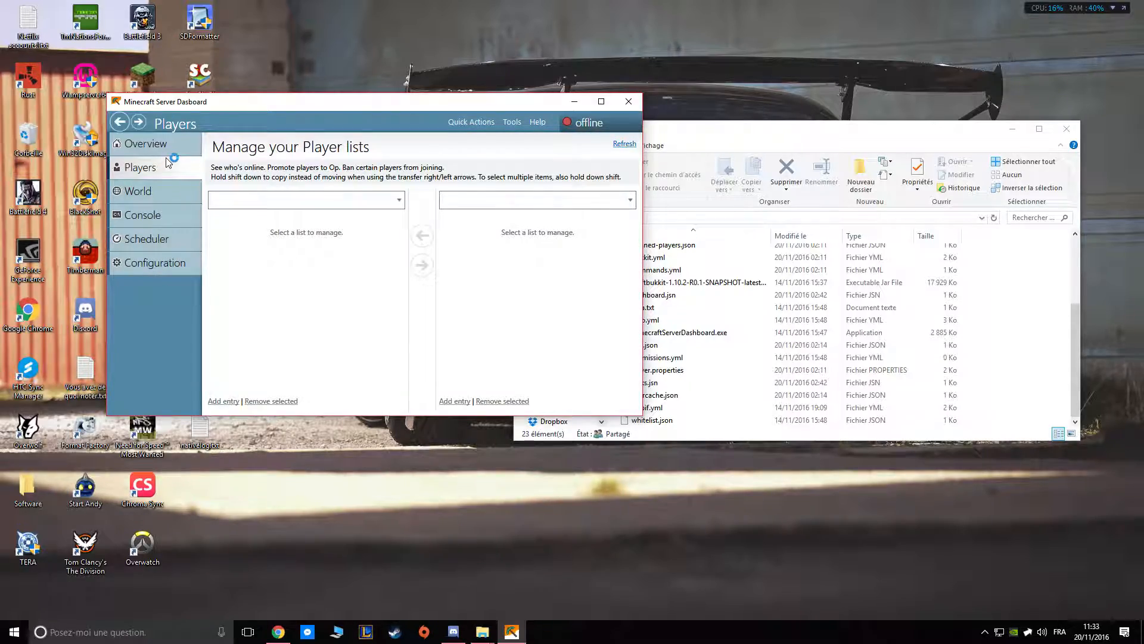
{"action": "left_click", "coordinate": [163, 148]}
{"action": "left_click", "coordinate": [267, 251]}
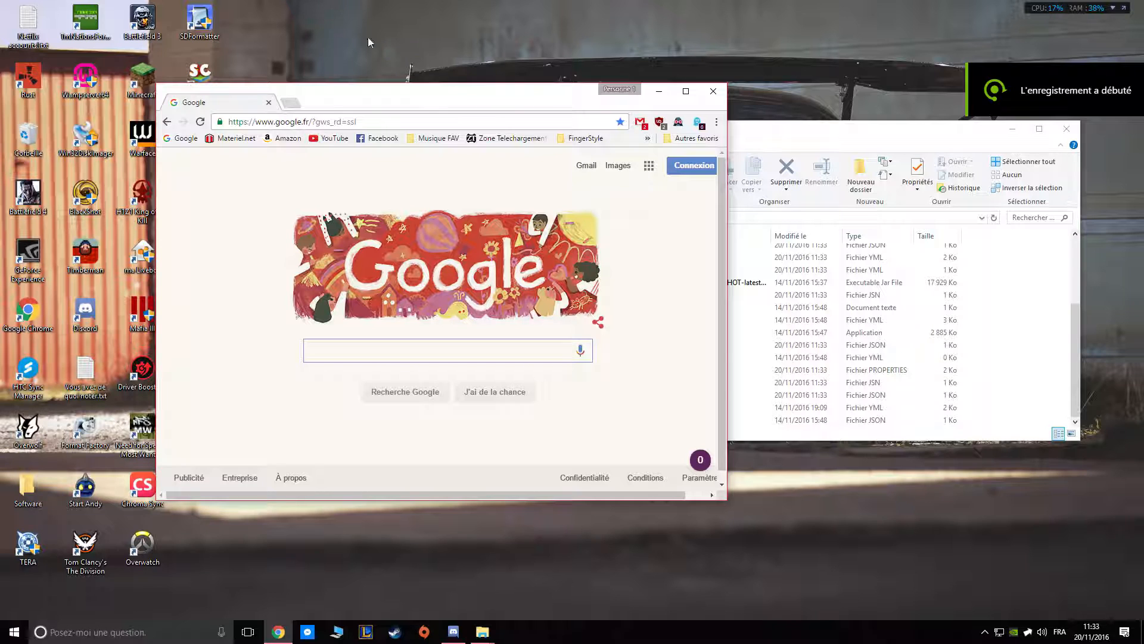
Switch to Chrome and search Google for "minecraft server dashboard".
{"action": "left_click_drag", "start_coordinate": [424, 87], "coordinate": [325, 76]}
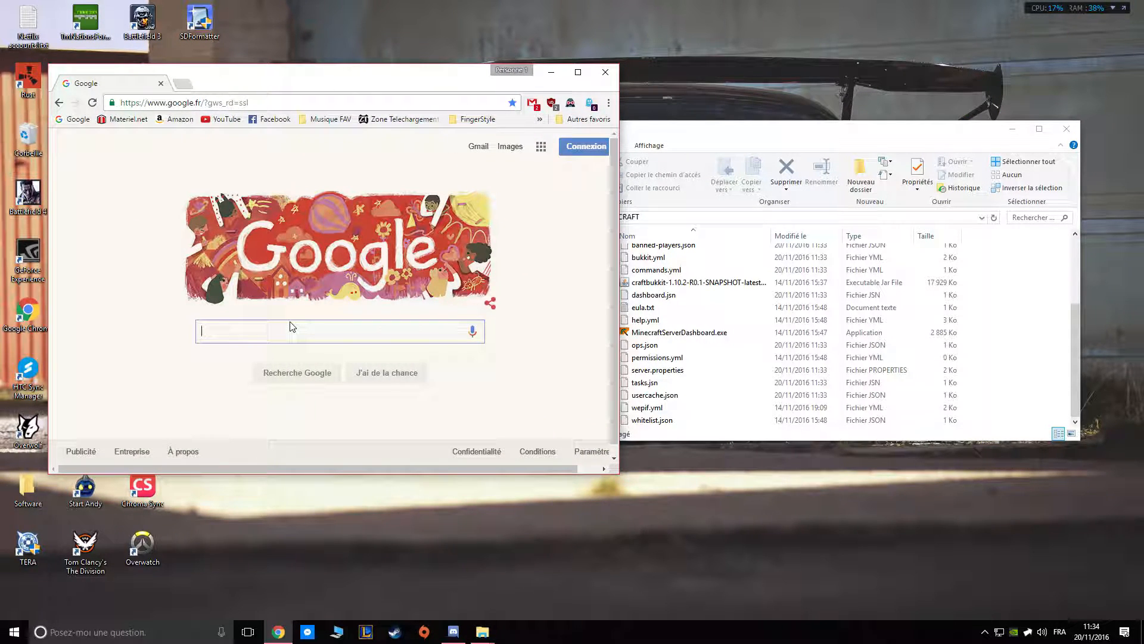
{"action": "type", "text": "Minec"}
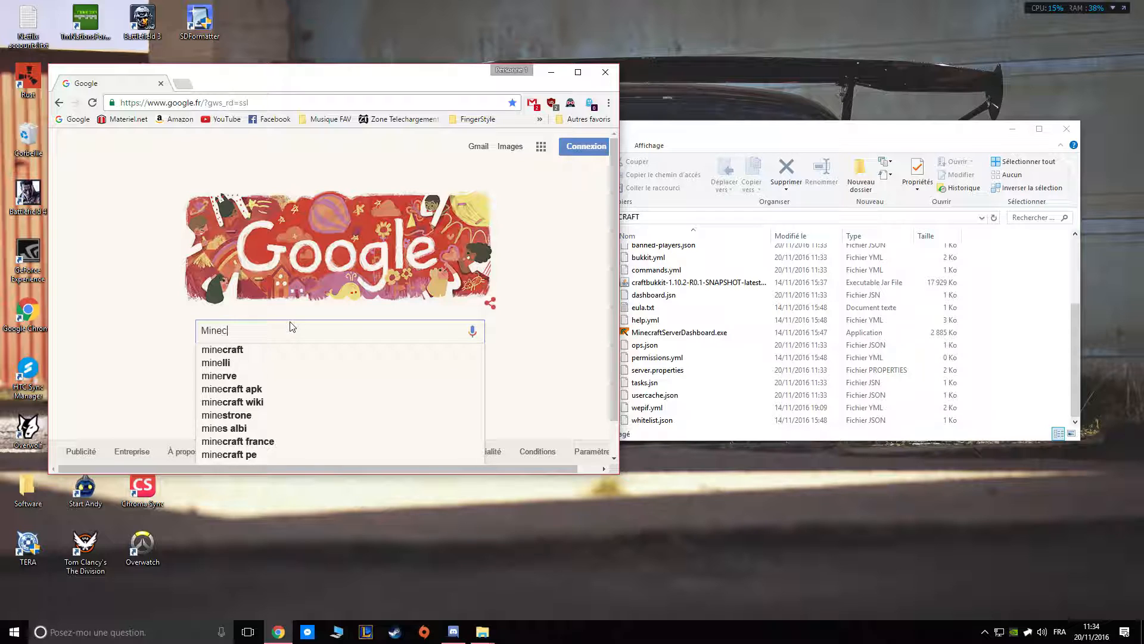
{"action": "type", "text": "raft S"}
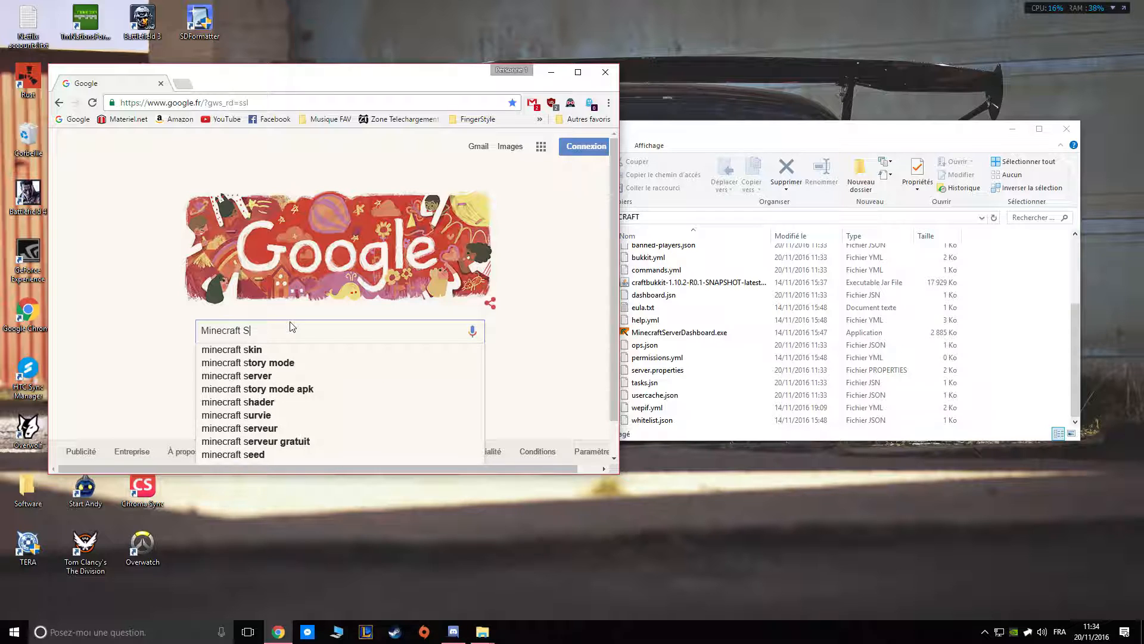
{"action": "type", "text": "erver Dash"}
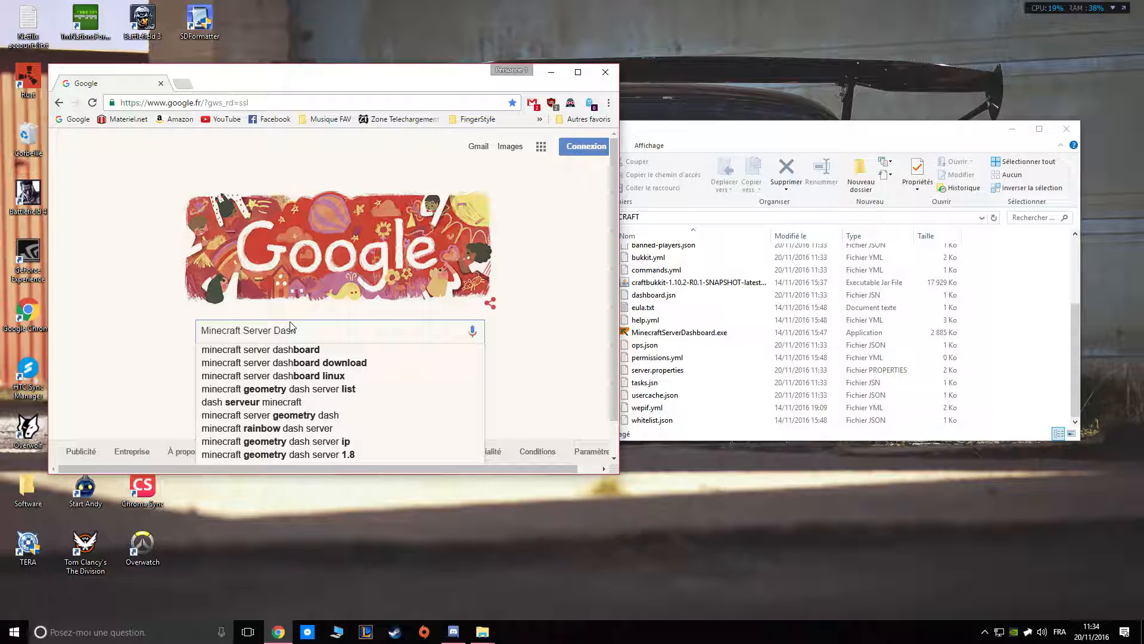
{"action": "key", "text": "Down"}
{"action": "key", "text": "Return"}
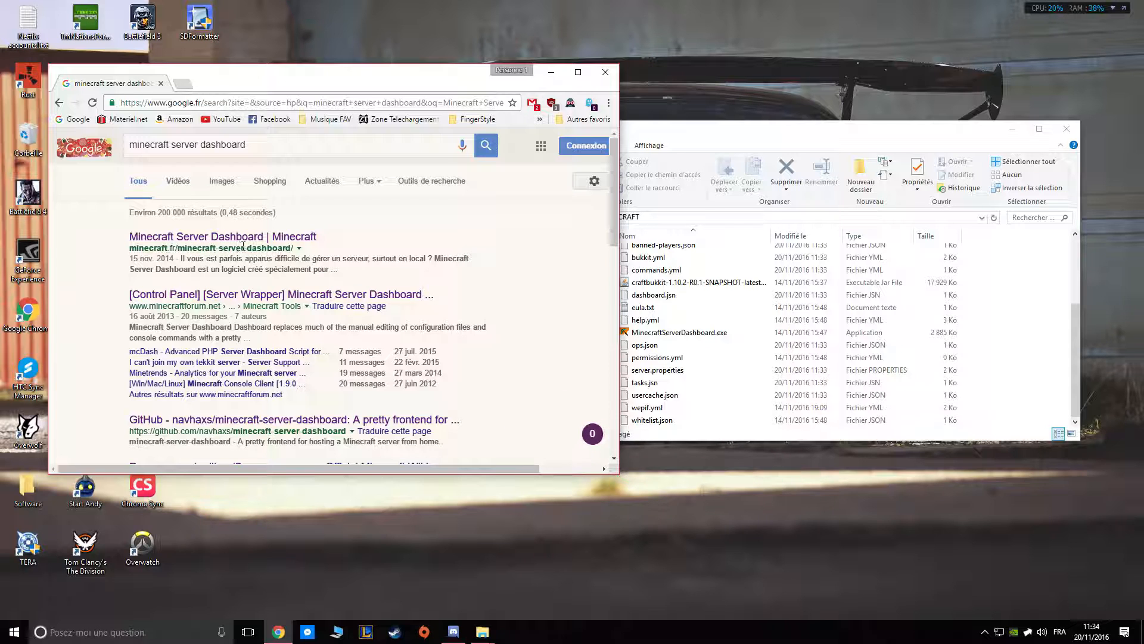
Open the minecraft.fr article on Minecraft Server Dashboard and follow the official site link in its Téléchargement section.
{"action": "left_click", "coordinate": [265, 236]}
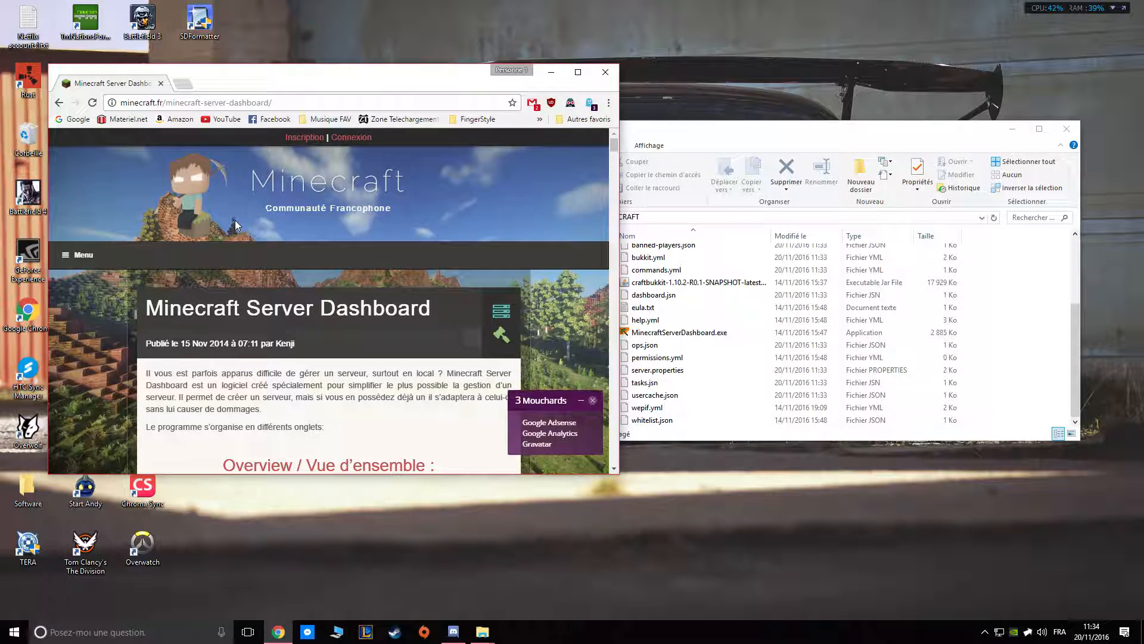
{"action": "scroll", "coordinate": [291, 273], "scroll_direction": "down", "scroll_amount": 5}
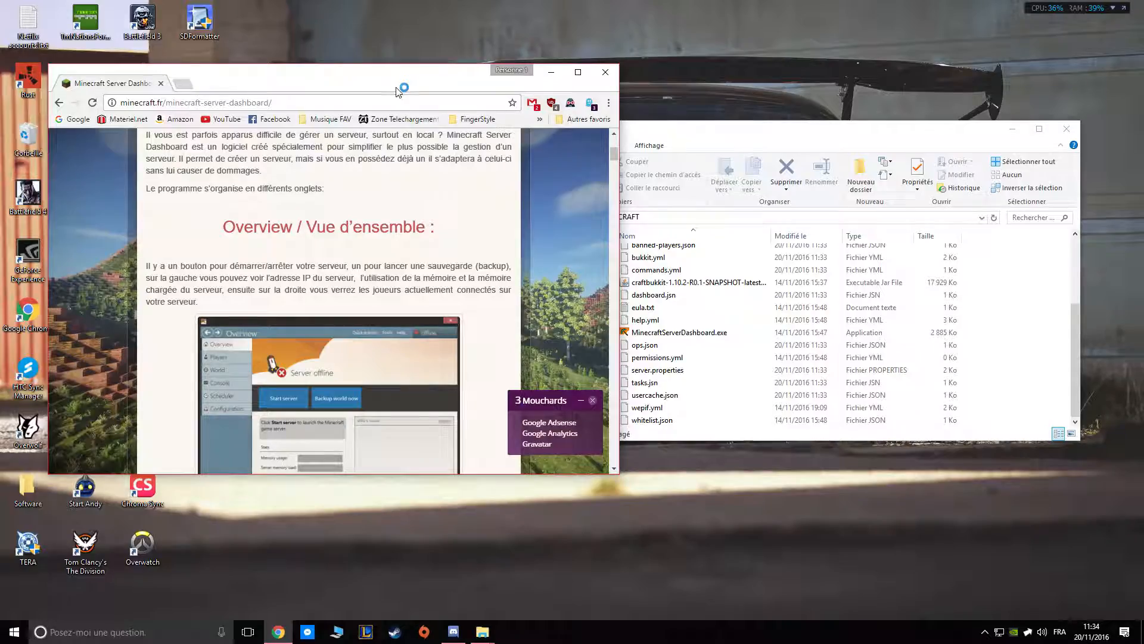
{"action": "key", "text": "super+Up"}
{"action": "scroll", "coordinate": [459, 215], "scroll_direction": "down", "scroll_amount": 20}
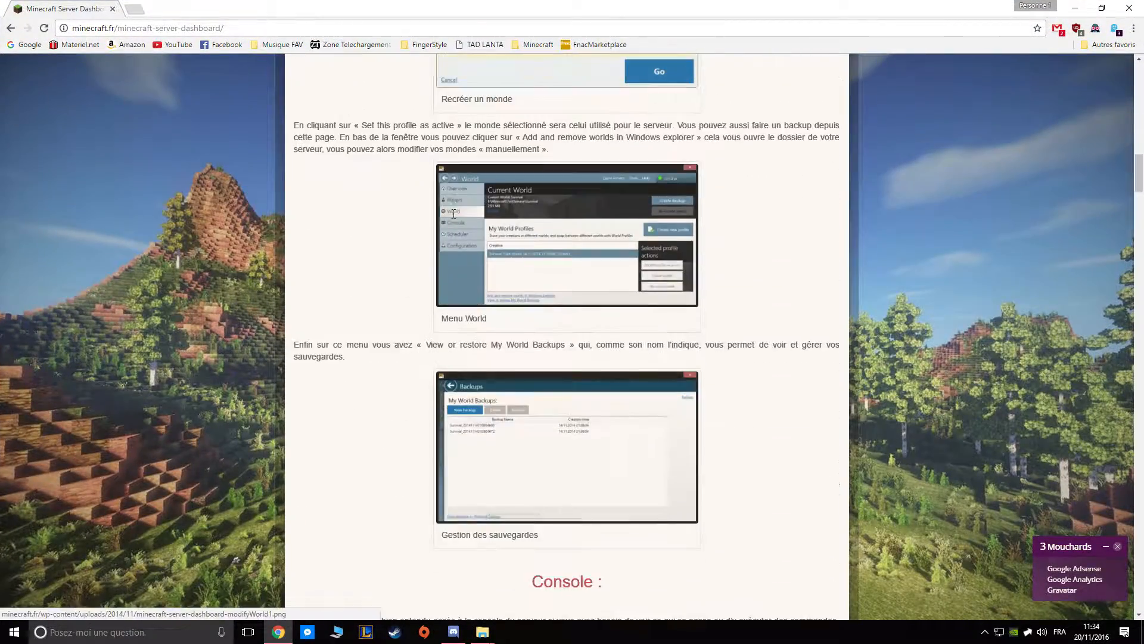
{"action": "scroll", "coordinate": [455, 221], "scroll_direction": "down", "scroll_amount": 20}
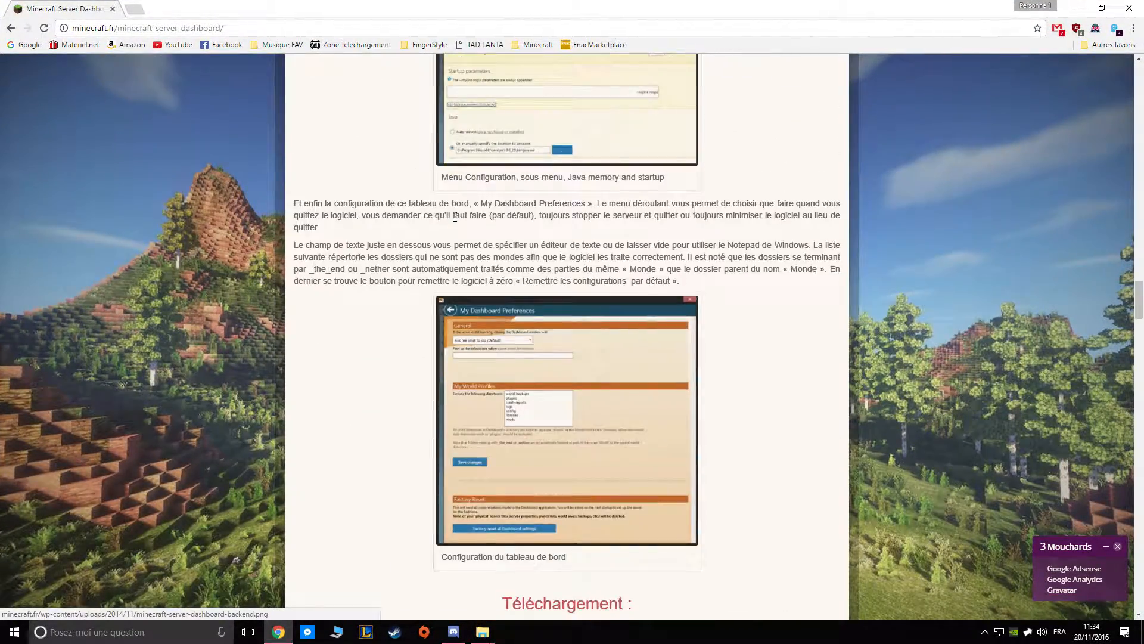
{"action": "scroll", "coordinate": [459, 230], "scroll_direction": "up", "scroll_amount": 2}
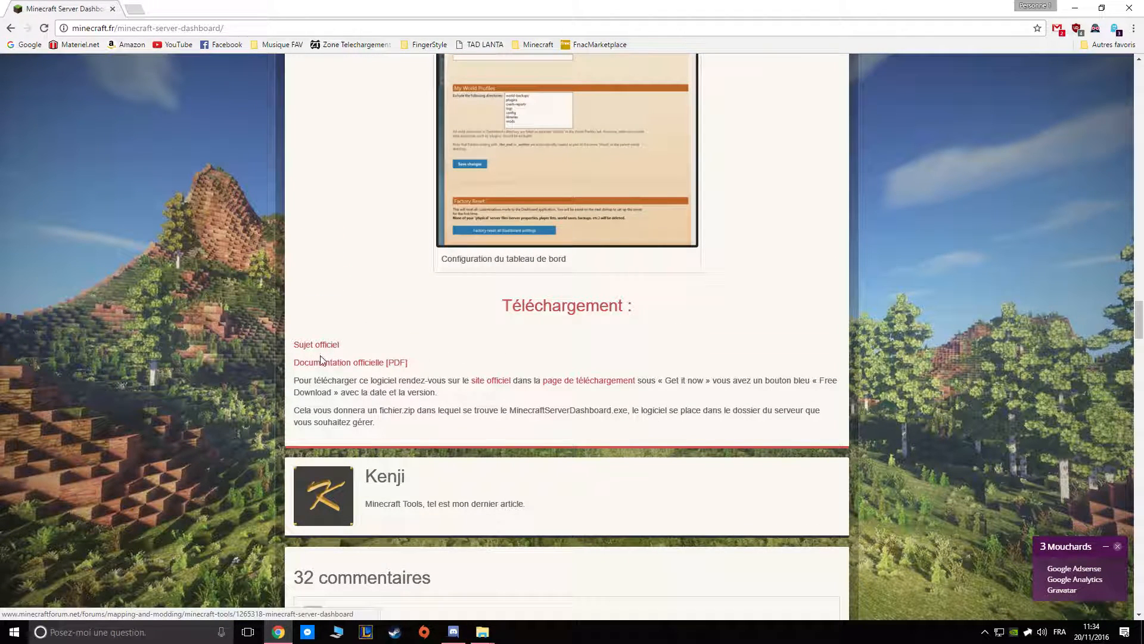
{"action": "left_click", "coordinate": [489, 384]}
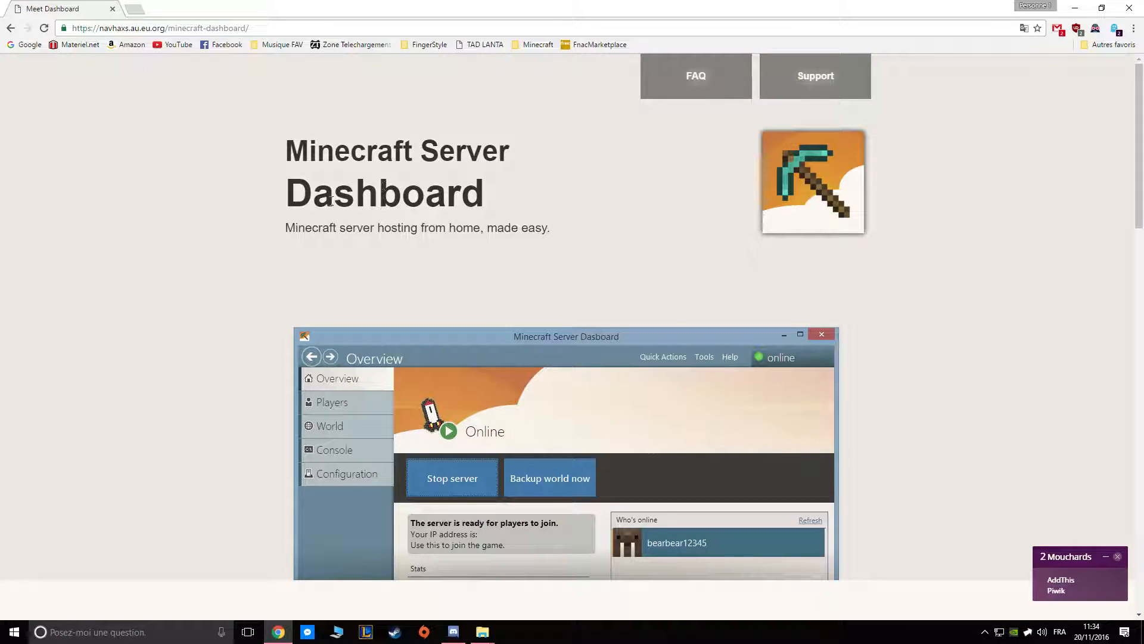
Download the May 2015 release of Dashboard from the official site, open the ZIP archive and get the browser out of the way.
{"action": "scroll", "coordinate": [333, 200], "scroll_direction": "down", "scroll_amount": 9}
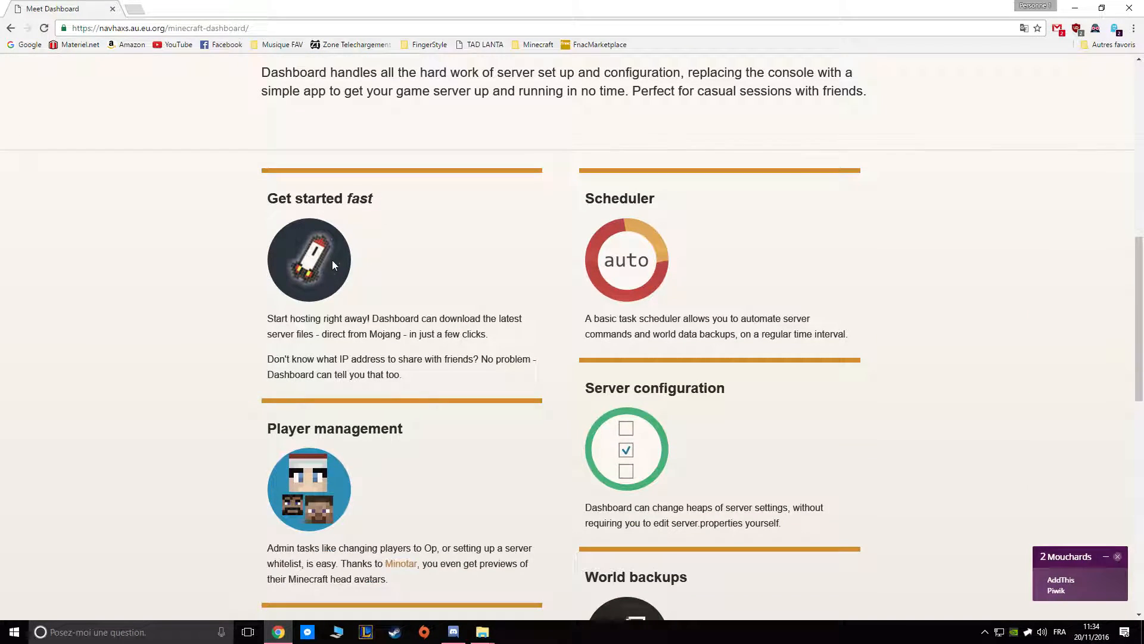
{"action": "scroll", "coordinate": [318, 240], "scroll_direction": "down", "scroll_amount": 5}
{"action": "scroll", "coordinate": [318, 241], "scroll_direction": "up", "scroll_amount": 5}
{"action": "scroll", "coordinate": [325, 230], "scroll_direction": "down", "scroll_amount": 11}
{"action": "scroll", "coordinate": [325, 230], "scroll_direction": "down", "scroll_amount": 1}
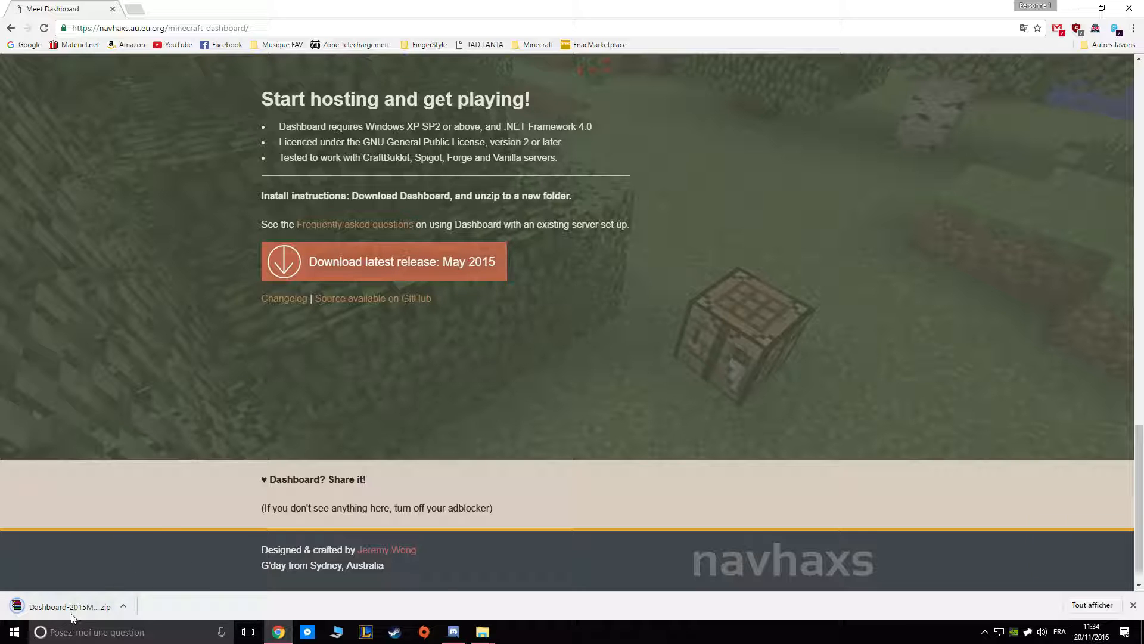
{"action": "left_click", "coordinate": [74, 607]}
{"action": "left_click", "coordinate": [1074, 10]}
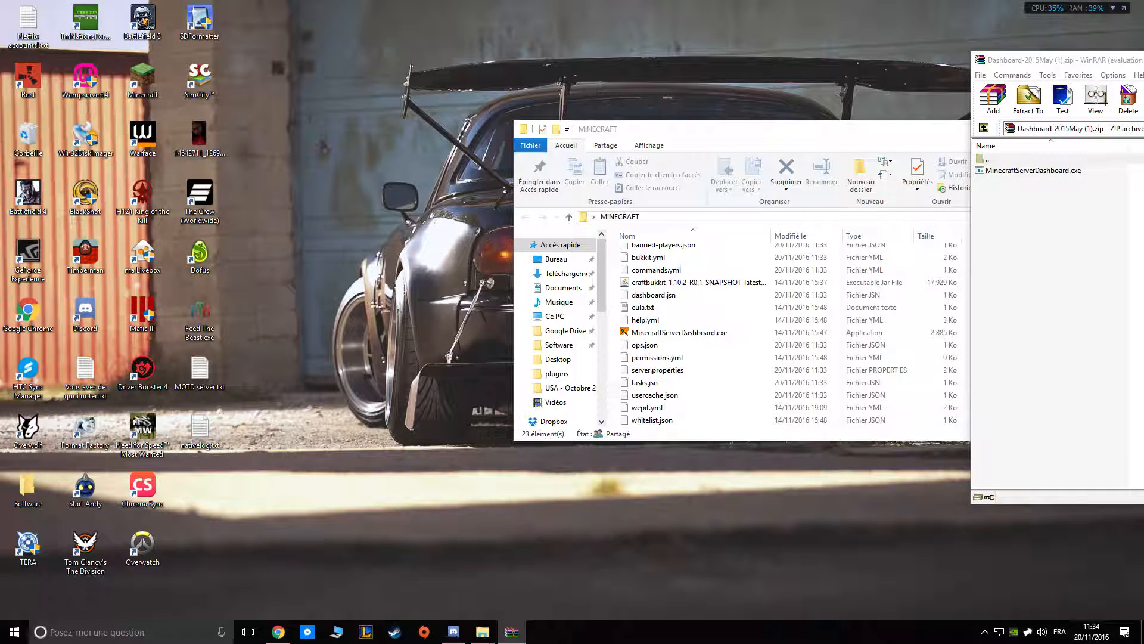
{"action": "key", "text": "alt+F4"}
Extract MinecraftServerDashboard.exe from the archive to the desktop and place its icon beside the MINECRAFT folder window.
{"action": "left_click_drag", "start_coordinate": [1143, 89], "coordinate": [716, 148]}
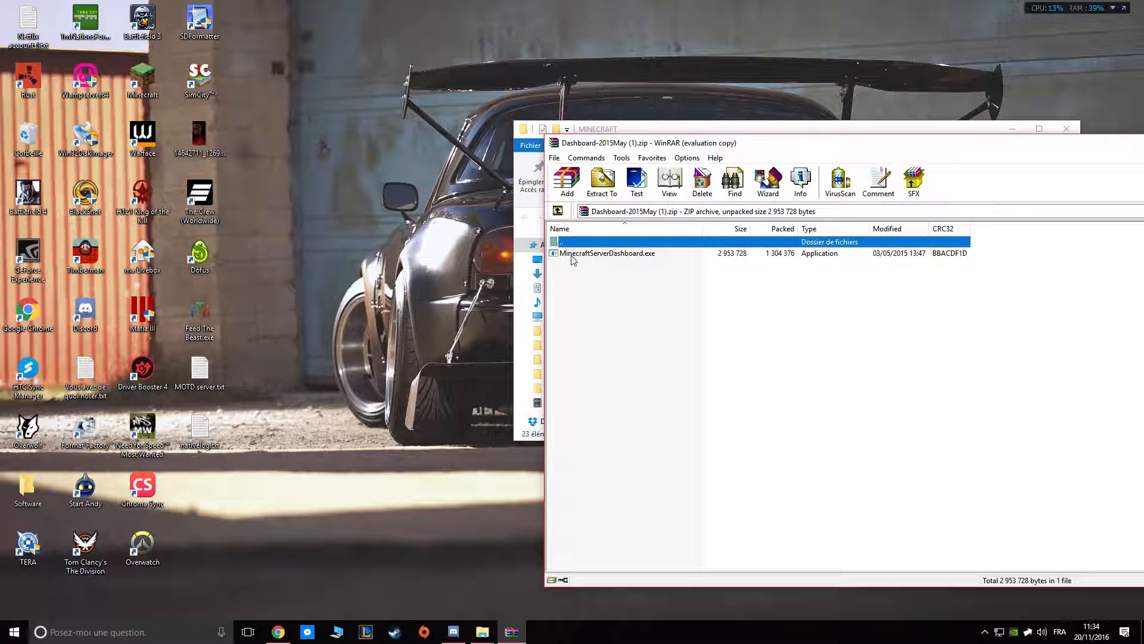
{"action": "left_click_drag", "start_coordinate": [573, 259], "coordinate": [489, 304]}
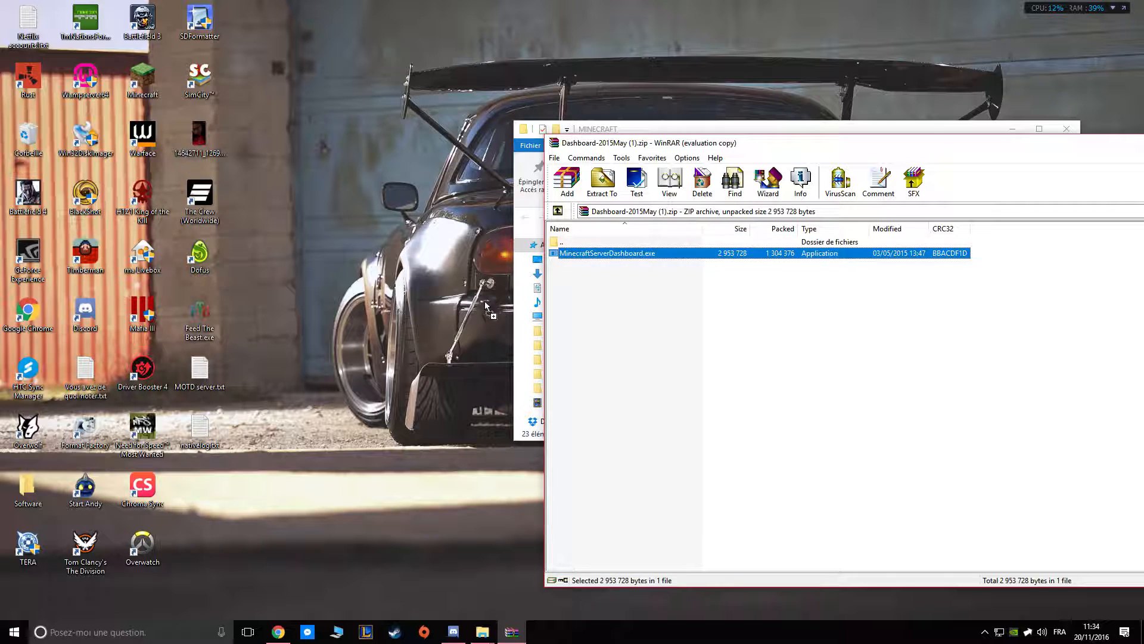
{"action": "left_click_drag", "start_coordinate": [398, 315], "coordinate": [399, 314]}
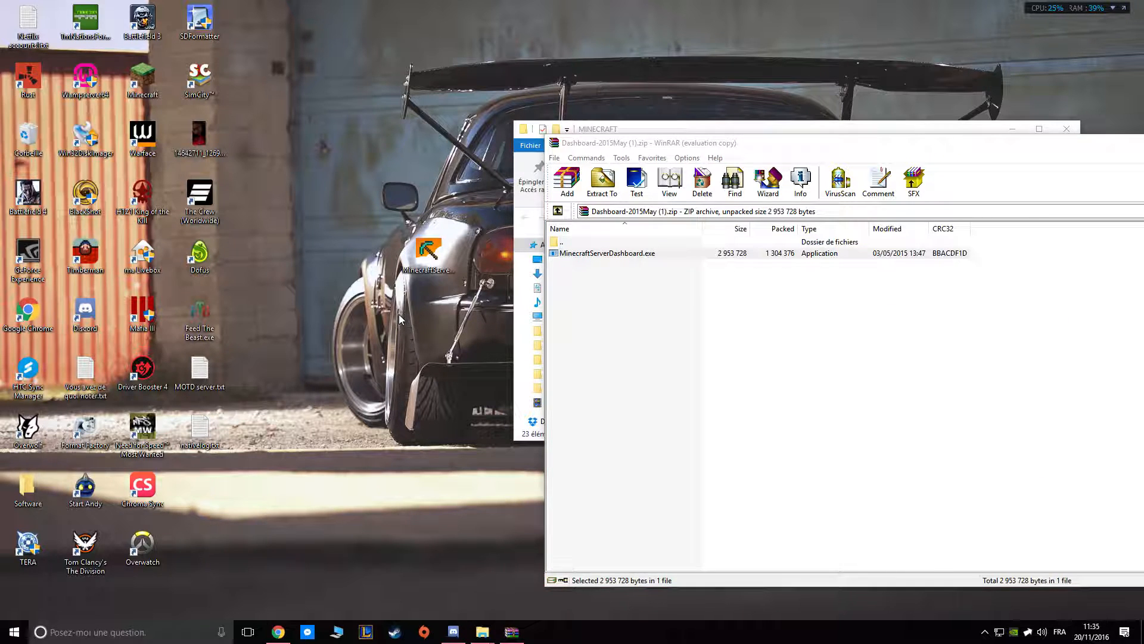
{"action": "left_click_drag", "start_coordinate": [598, 133], "coordinate": [576, 116]}
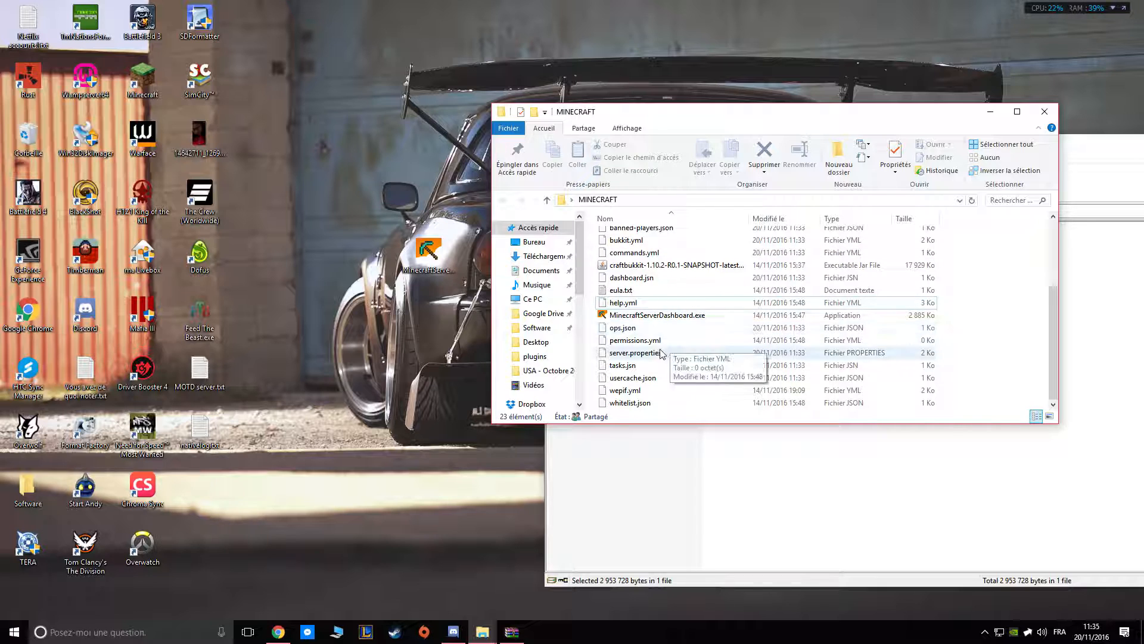
{"action": "scroll", "coordinate": [680, 334], "scroll_direction": "up", "scroll_amount": 3}
{"action": "left_click_drag", "start_coordinate": [429, 250], "coordinate": [382, 354]}
{"action": "left_click_drag", "start_coordinate": [388, 444], "coordinate": [353, 334]}
{"action": "left_click_drag", "start_coordinate": [400, 464], "coordinate": [352, 309]}
{"action": "left_click_drag", "start_coordinate": [432, 458], "coordinate": [447, 471]}
{"action": "left_click_drag", "start_coordinate": [447, 471], "coordinate": [334, 316]}
{"action": "mouse_move", "coordinate": [327, 317]}
{"action": "left_mouse_down"}
{"action": "mouse_move", "coordinate": [381, 364]}
{"action": "mouse_move", "coordinate": [438, 441]}
{"action": "left_mouse_up"}
{"action": "left_click_drag", "start_coordinate": [460, 331], "coordinate": [343, 435]}
{"action": "left_click_drag", "start_coordinate": [306, 310], "coordinate": [423, 394]}
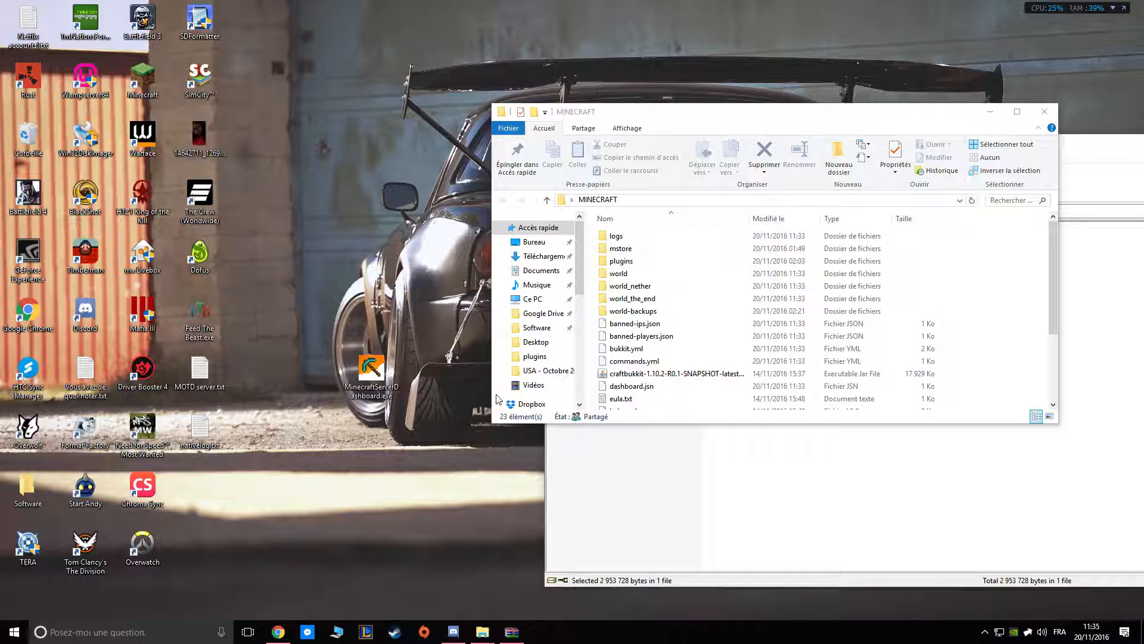
Delete the existing MinecraftServerDashboard.exe from the MINECRAFT folder.
{"action": "left_click_drag", "start_coordinate": [686, 113], "coordinate": [597, 80]}
{"action": "scroll", "coordinate": [557, 277], "scroll_direction": "down", "scroll_amount": 3}
{"action": "scroll", "coordinate": [551, 316], "scroll_direction": "up", "scroll_amount": 3}
{"action": "scroll", "coordinate": [549, 301], "scroll_direction": "down", "scroll_amount": 3}
{"action": "left_click", "coordinate": [560, 281]}
{"action": "key", "text": "Delete"}
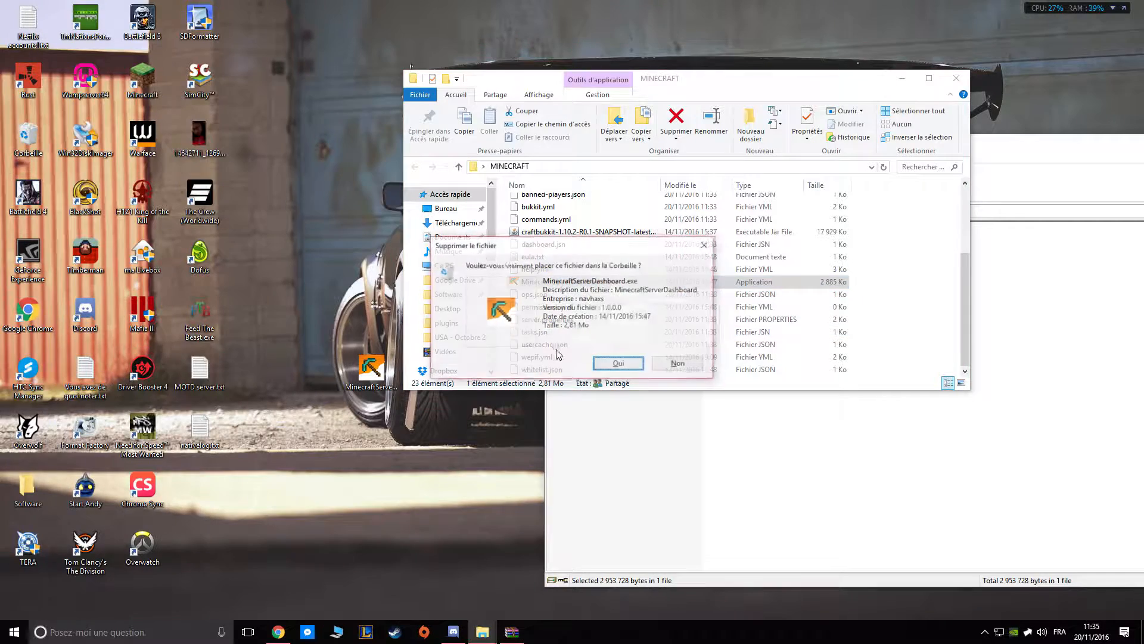
{"action": "left_click", "coordinate": [619, 363]}
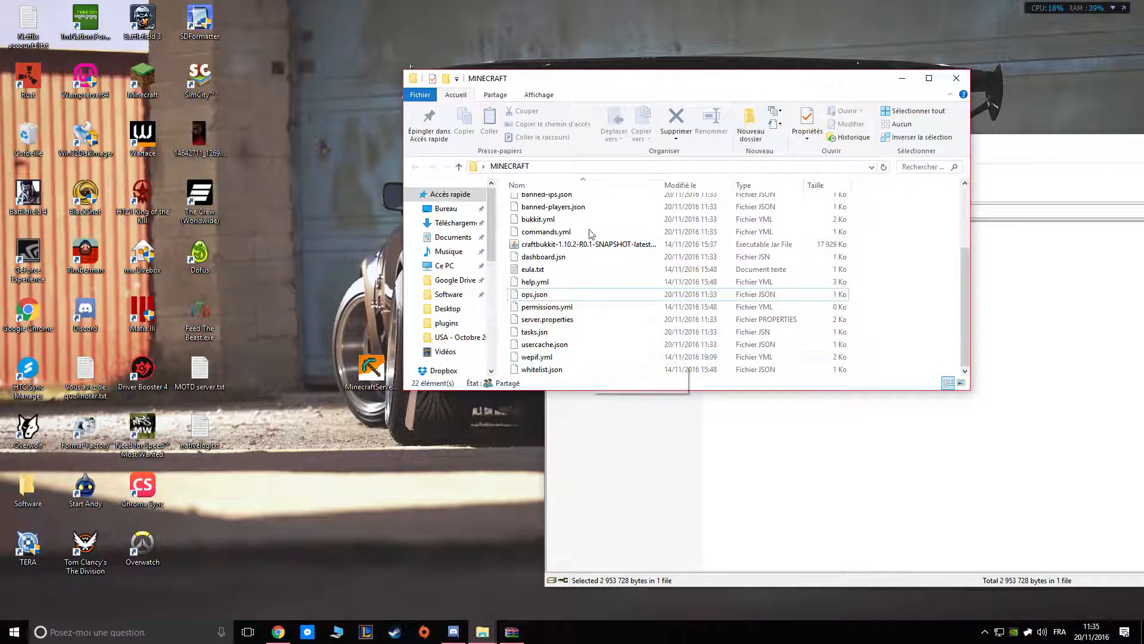
Look through the contents of the plugins folder and return to the MINECRAFT folder.
{"action": "scroll", "coordinate": [560, 256], "scroll_direction": "up", "scroll_amount": 5}
{"action": "double_click", "coordinate": [559, 232]}
{"action": "scroll", "coordinate": [560, 257], "scroll_direction": "down", "scroll_amount": 3}
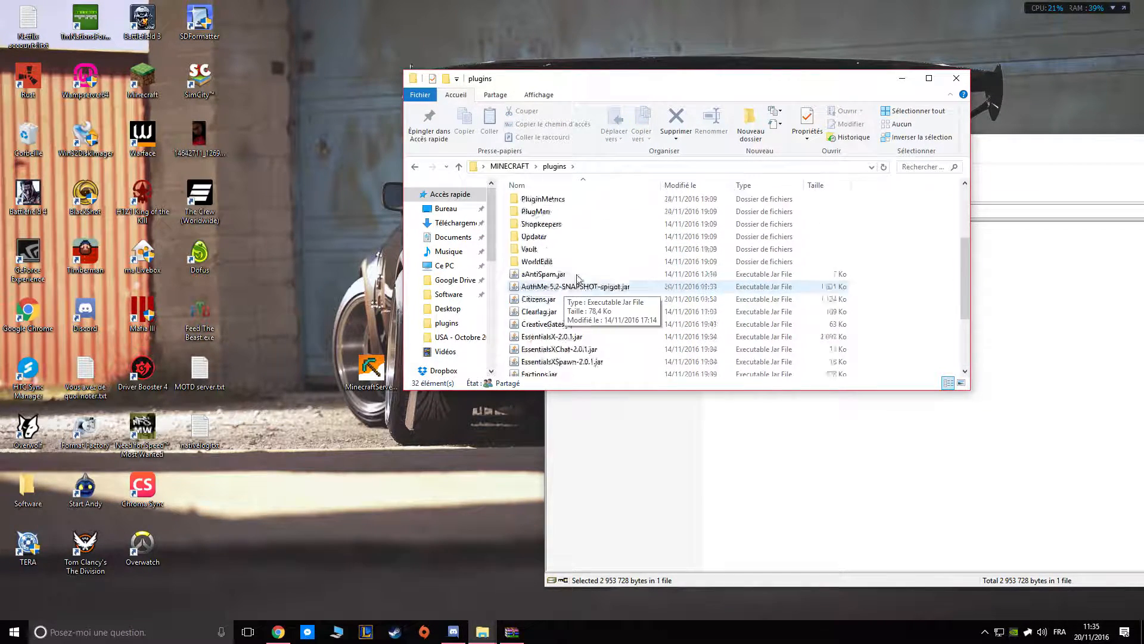
{"action": "key", "text": "alt+Left"}
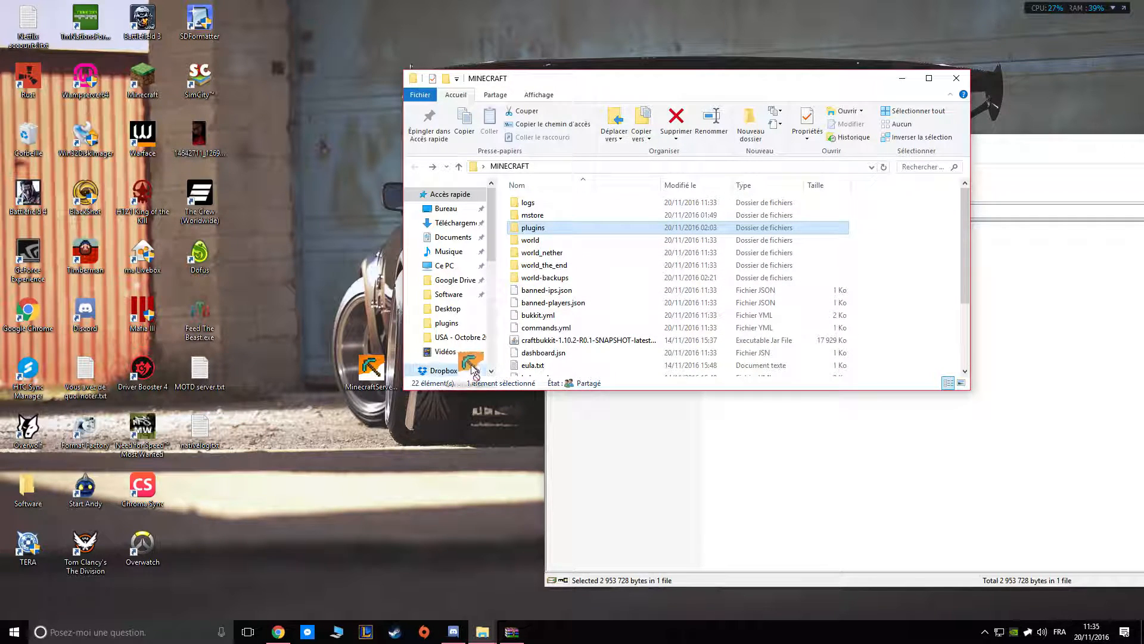
Move MinecraftServerDashboard.exe from the desktop into the MINECRAFT folder, launch it and shift its window clear of the file list.
{"action": "key", "text": "ctrl+v"}
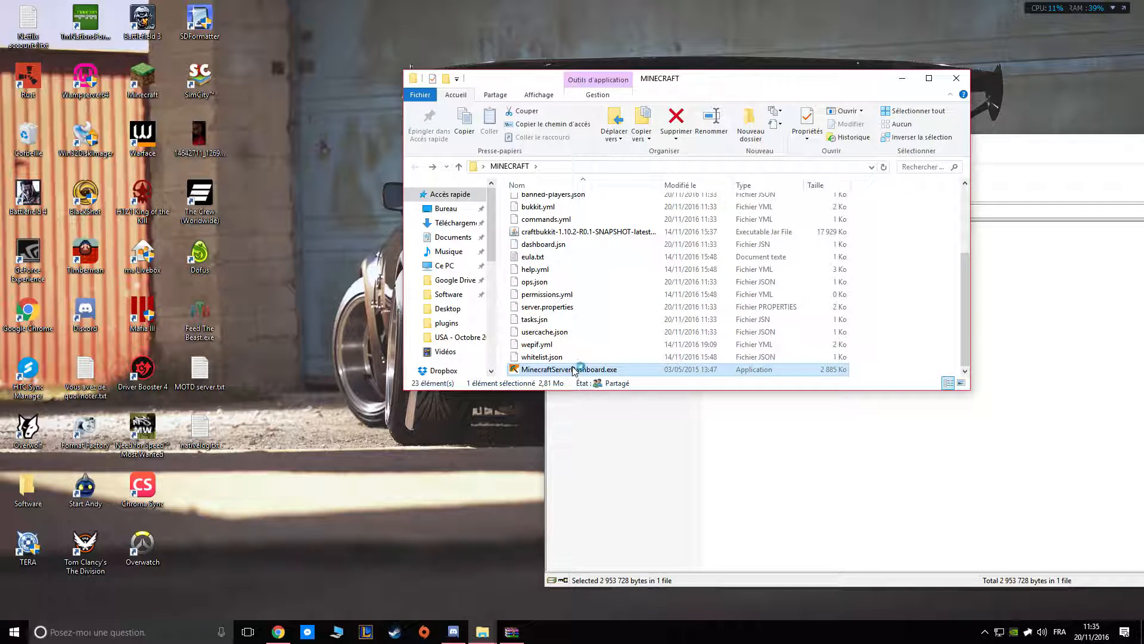
{"action": "double_click", "coordinate": [568, 369]}
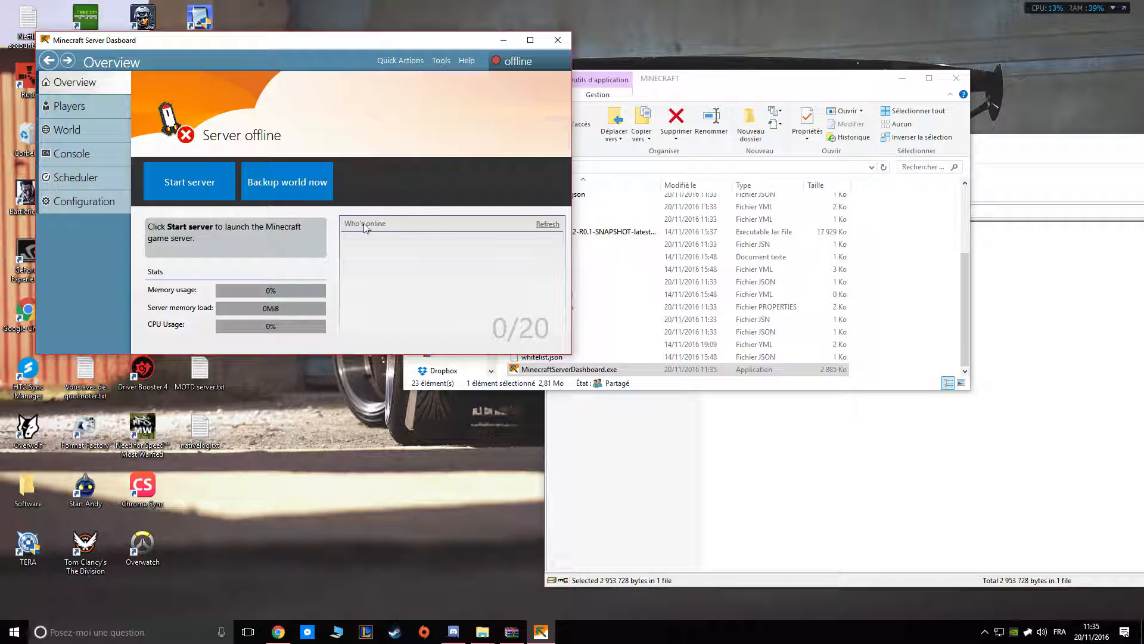
{"action": "left_click_drag", "start_coordinate": [450, 47], "coordinate": [535, 282]}
Copy the craftbukkit-1.10.2 jar and MinecraftServerDashboard.exe from the MINECRAFT folder into a new folder on the desktop.
{"action": "left_click", "coordinate": [573, 232]}
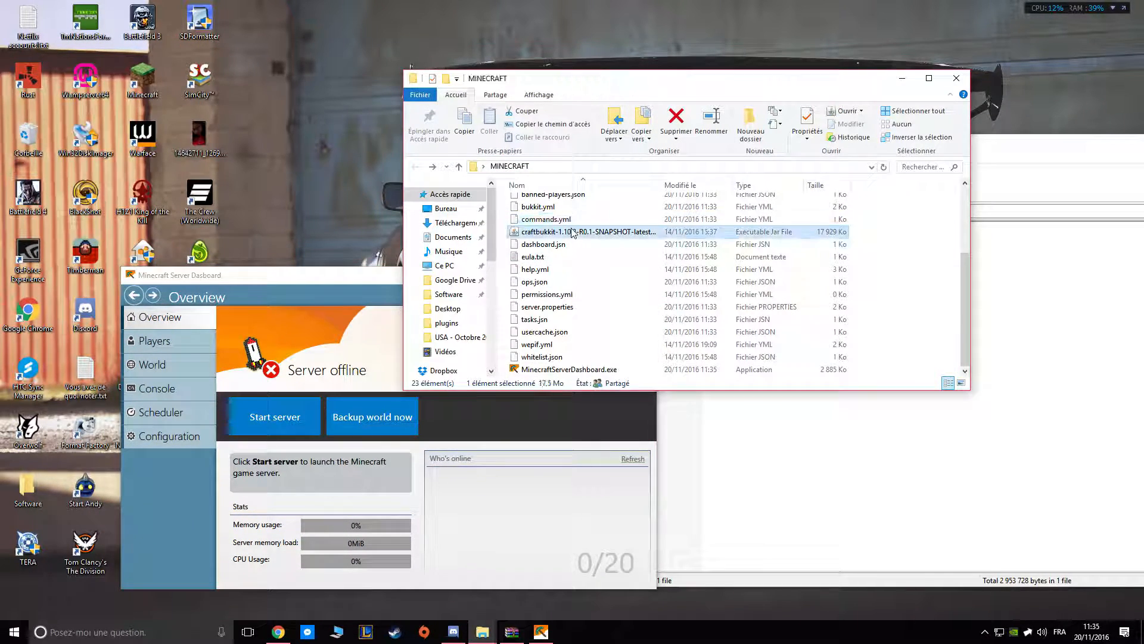
{"action": "left_click", "coordinate": [554, 369], "text": "ctrl"}
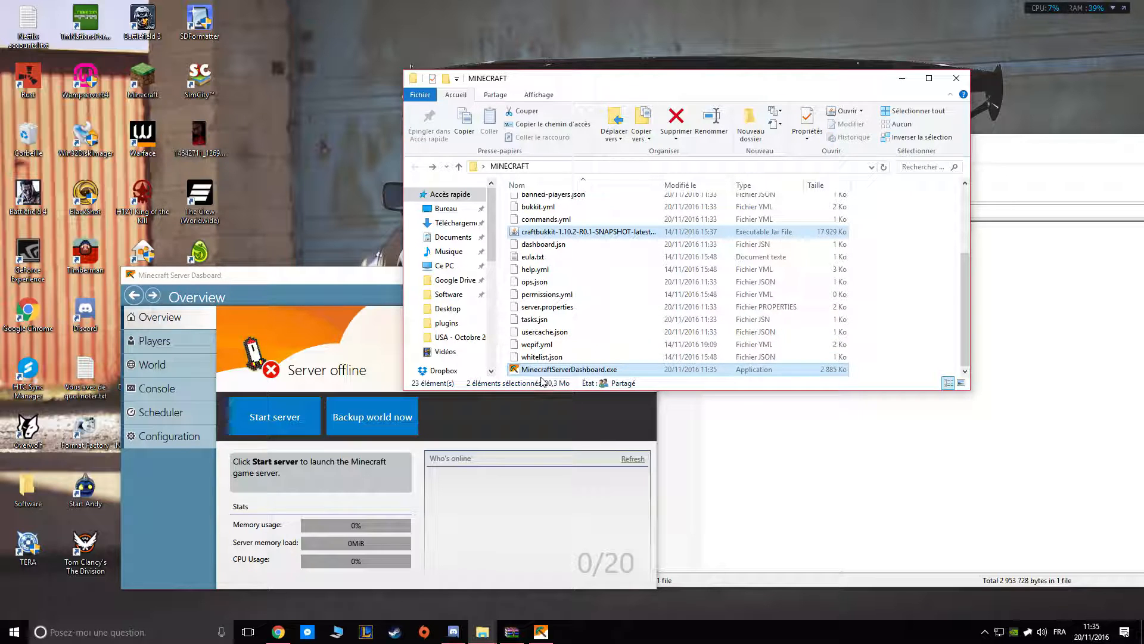
{"action": "right_click", "coordinate": [345, 91]}
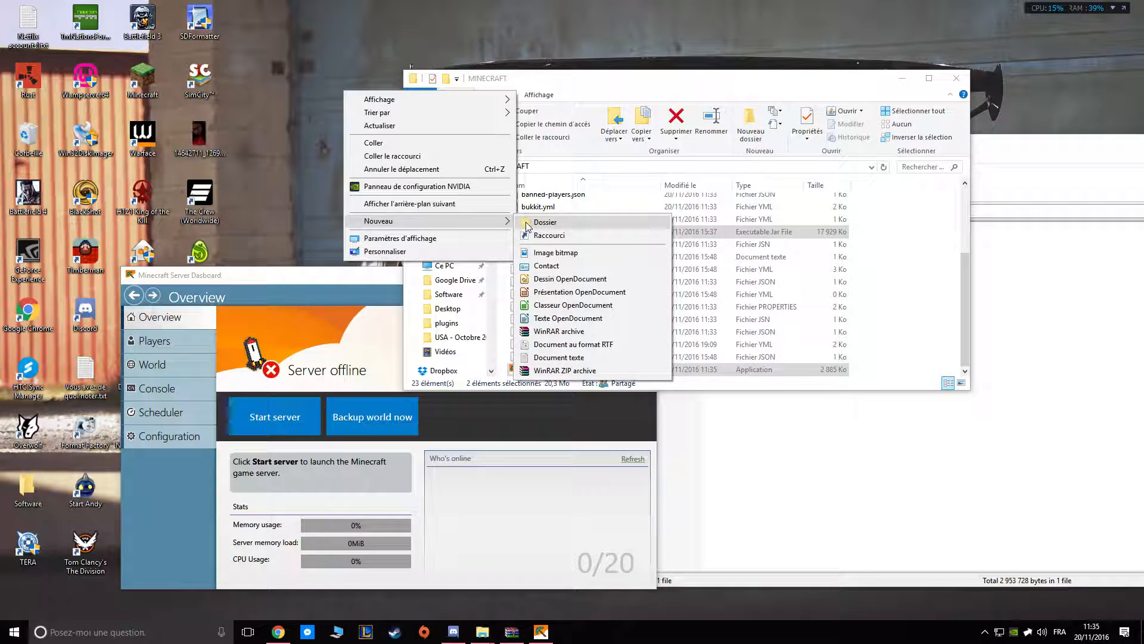
{"action": "left_click", "coordinate": [528, 224]}
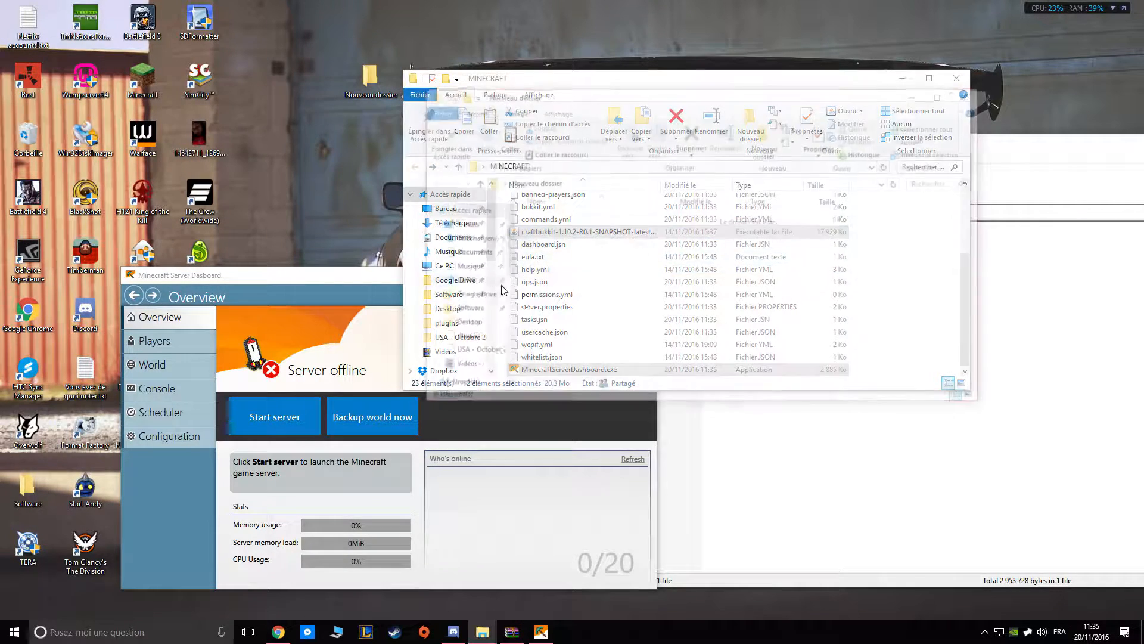
{"action": "key", "text": "ctrl+v"}
Launch the dashboard copy in the new folder to view its first-run setup, and close it without completing the setup.
{"action": "left_click", "coordinate": [550, 218]}
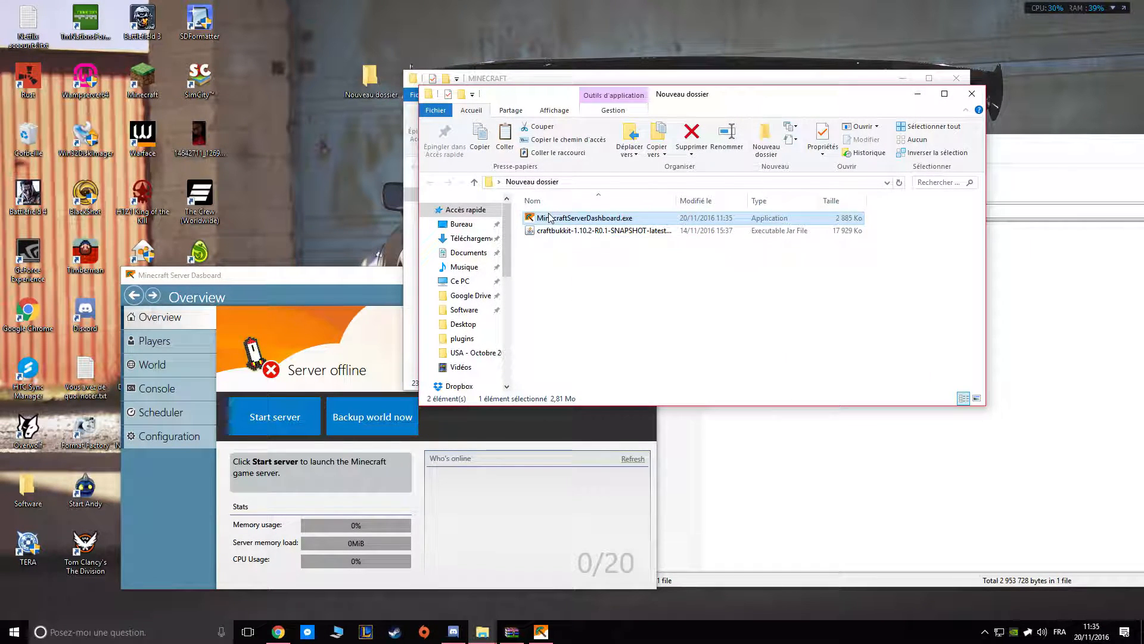
{"action": "double_click", "coordinate": [556, 218]}
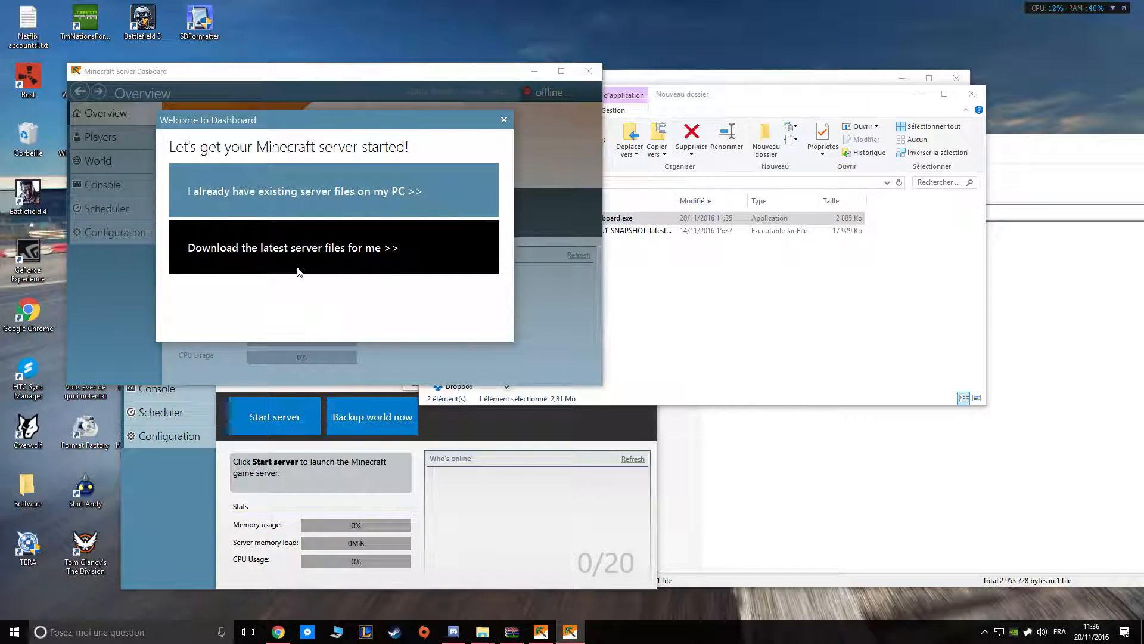
{"action": "left_click", "coordinate": [505, 120]}
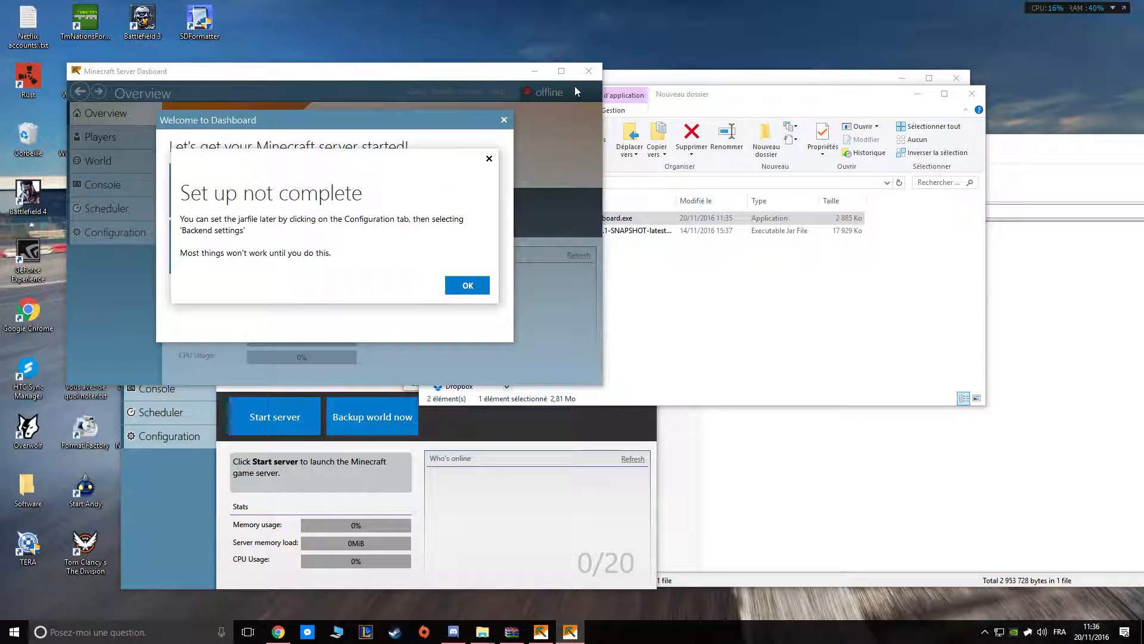
{"action": "left_click", "coordinate": [467, 284]}
{"action": "left_click", "coordinate": [593, 72]}
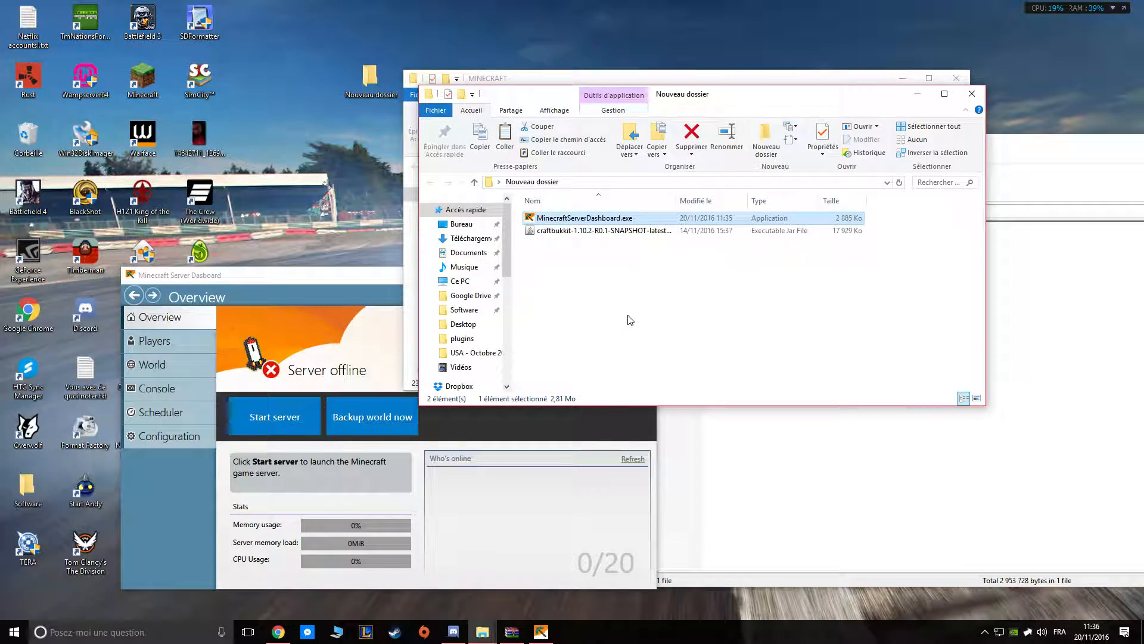
Close the test folder's window and delete that new folder from the desktop.
{"action": "left_click", "coordinate": [972, 94]}
{"action": "left_click", "coordinate": [372, 82]}
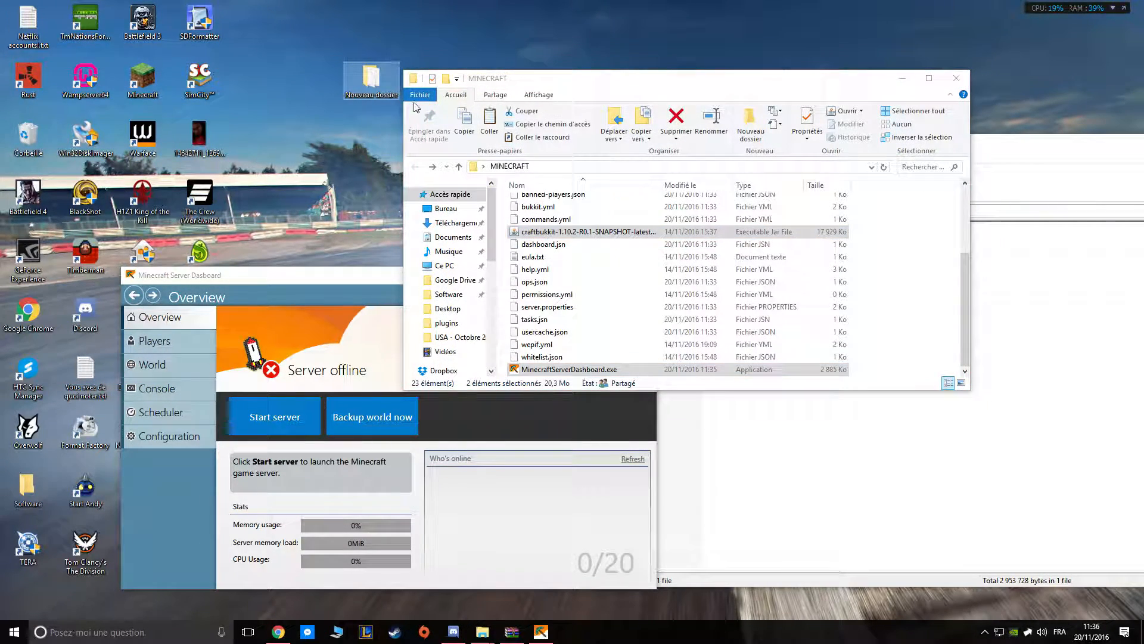
{"action": "key", "text": "Delete"}
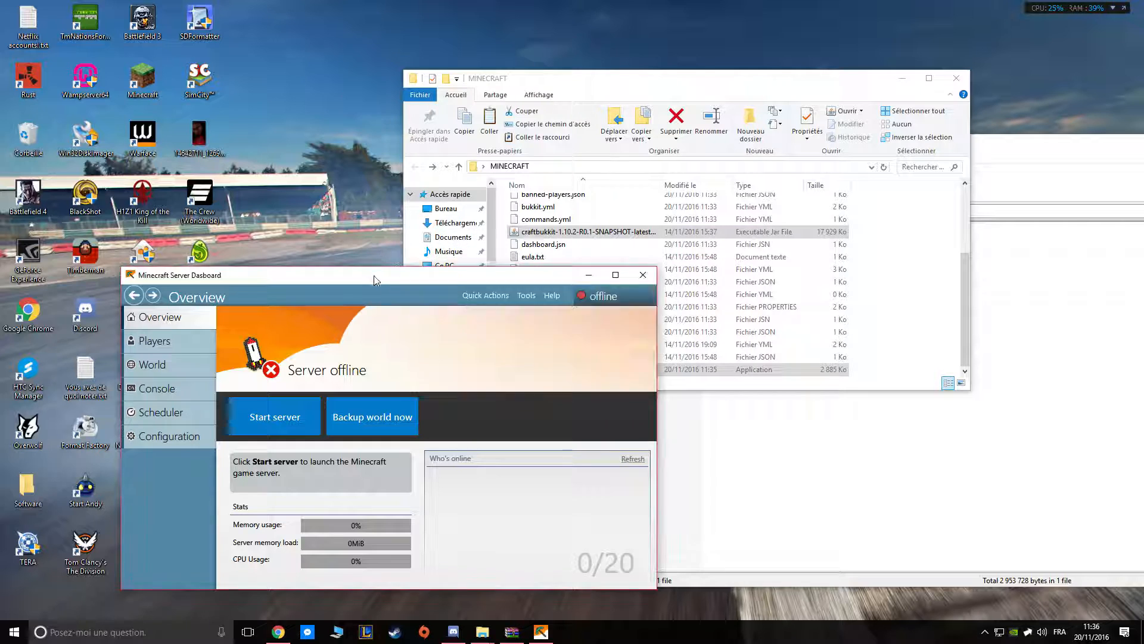
Maximize the dashboard and look over its Overview, Players, World and Console pages.
{"action": "double_click", "coordinate": [373, 275]}
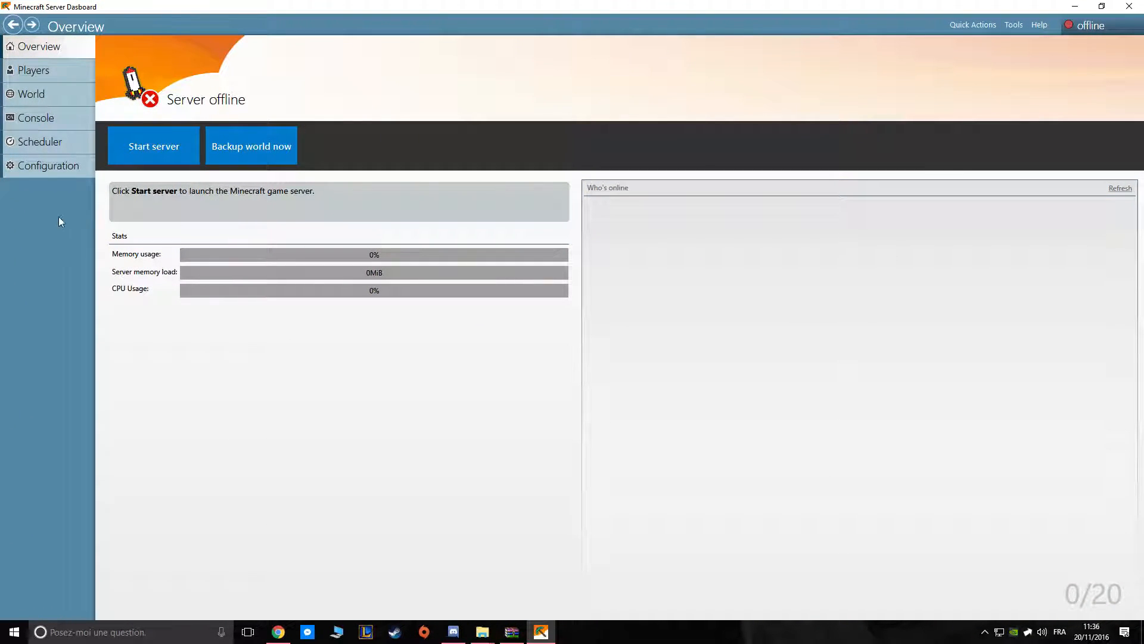
{"action": "left_click", "coordinate": [44, 75]}
{"action": "left_click", "coordinate": [49, 47]}
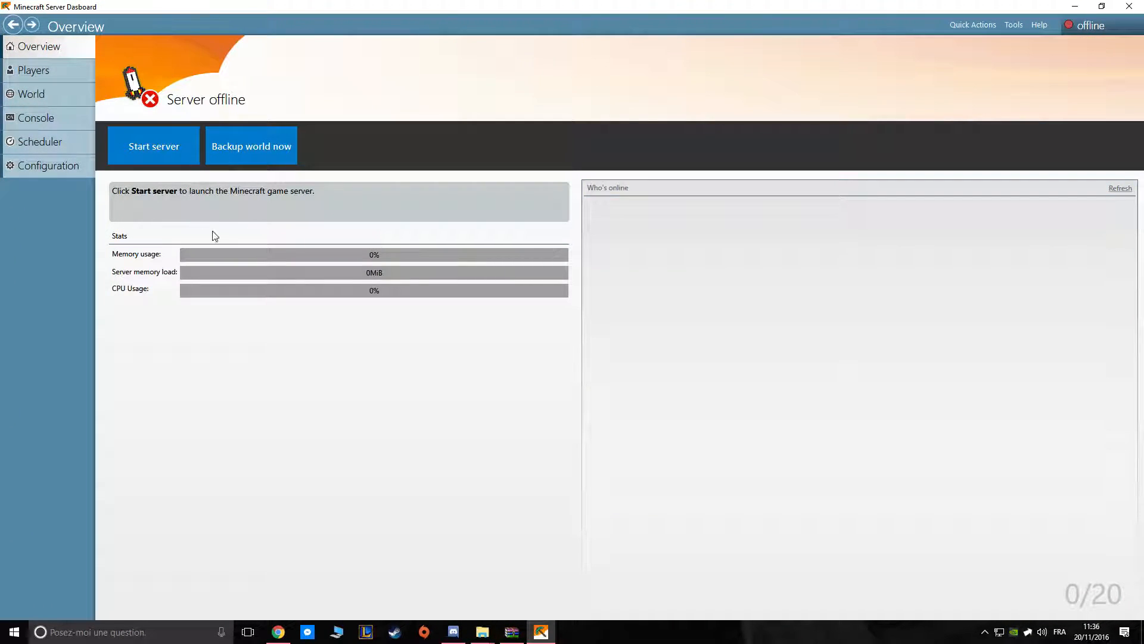
{"action": "left_click", "coordinate": [66, 80]}
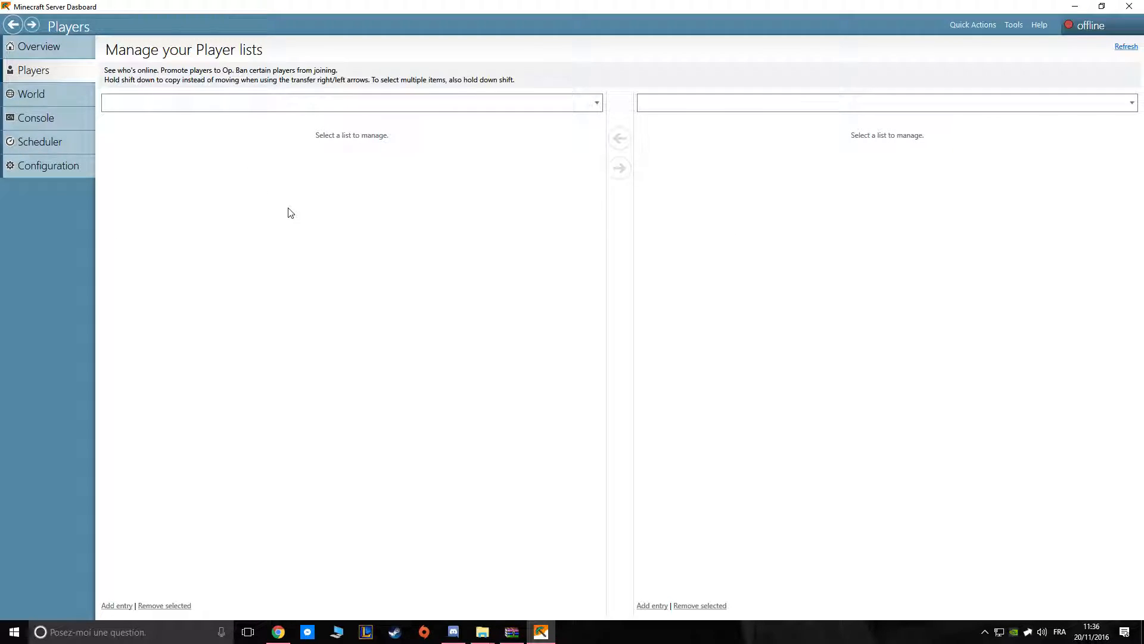
{"action": "left_click", "coordinate": [56, 97]}
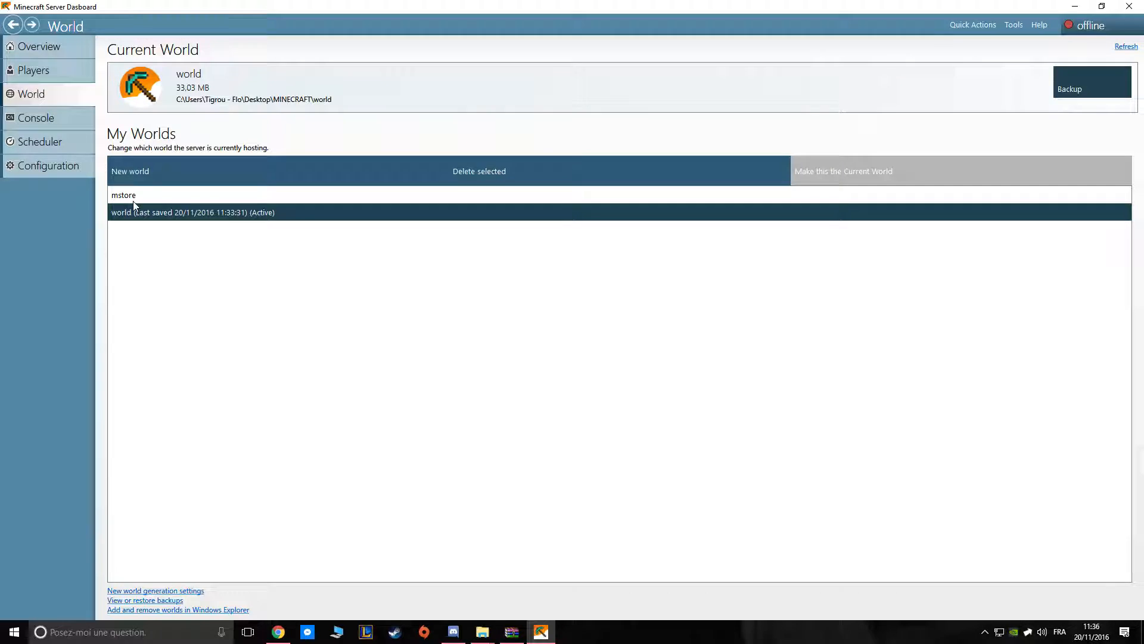
{"action": "left_click", "coordinate": [53, 119]}
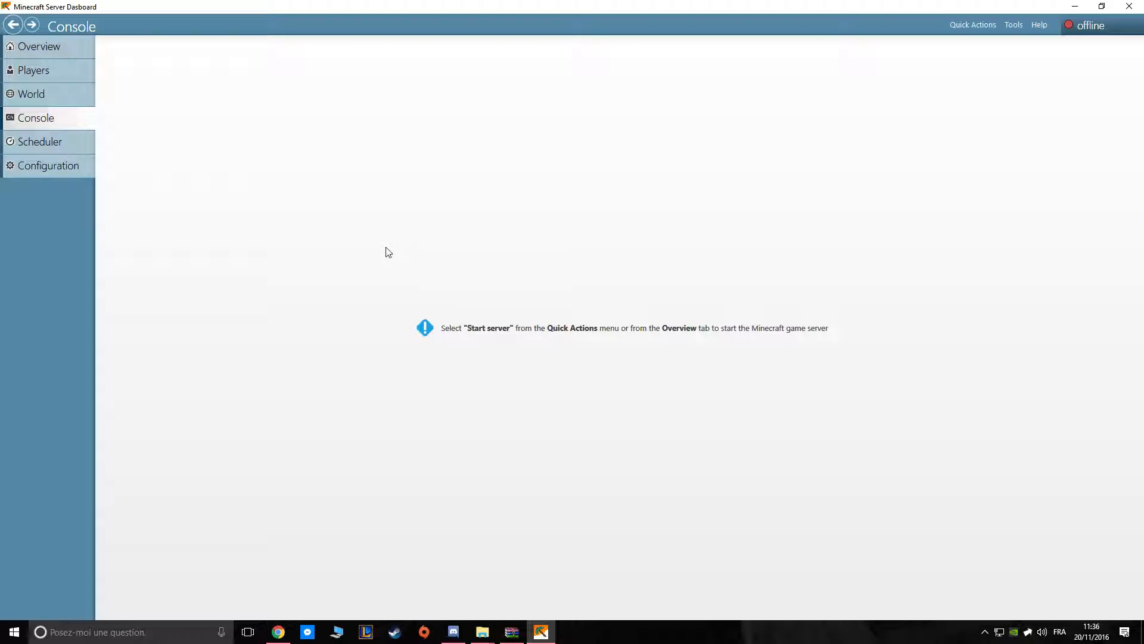
Start the Minecraft server from the overview and read through its startup log in the console.
{"action": "left_click", "coordinate": [63, 50]}
{"action": "left_click", "coordinate": [171, 148]}
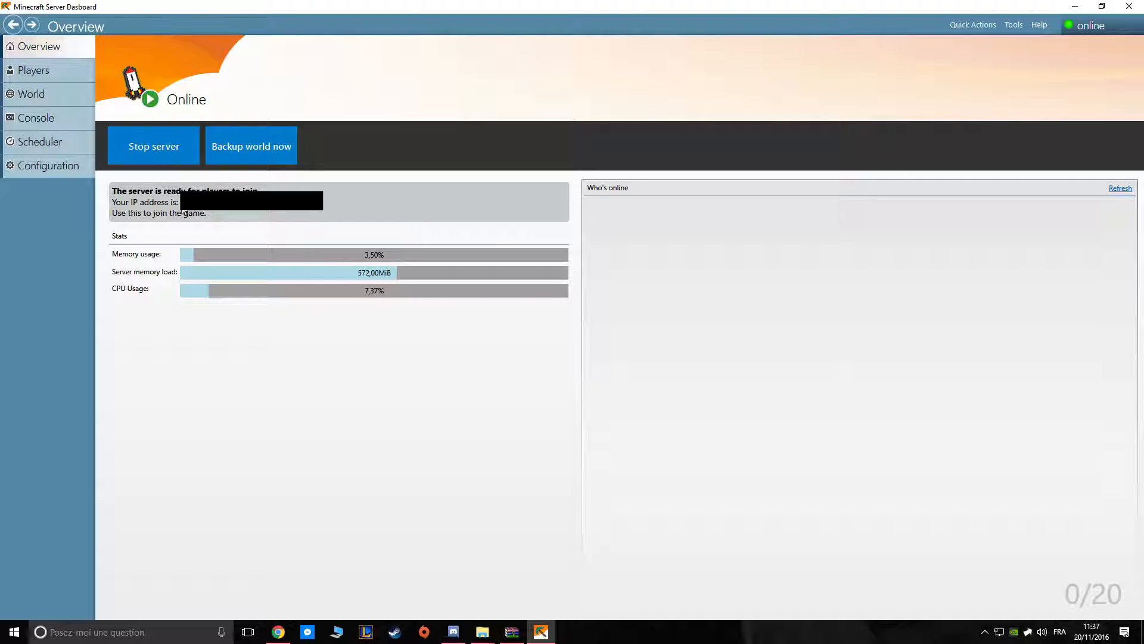
{"action": "left_click", "coordinate": [73, 121]}
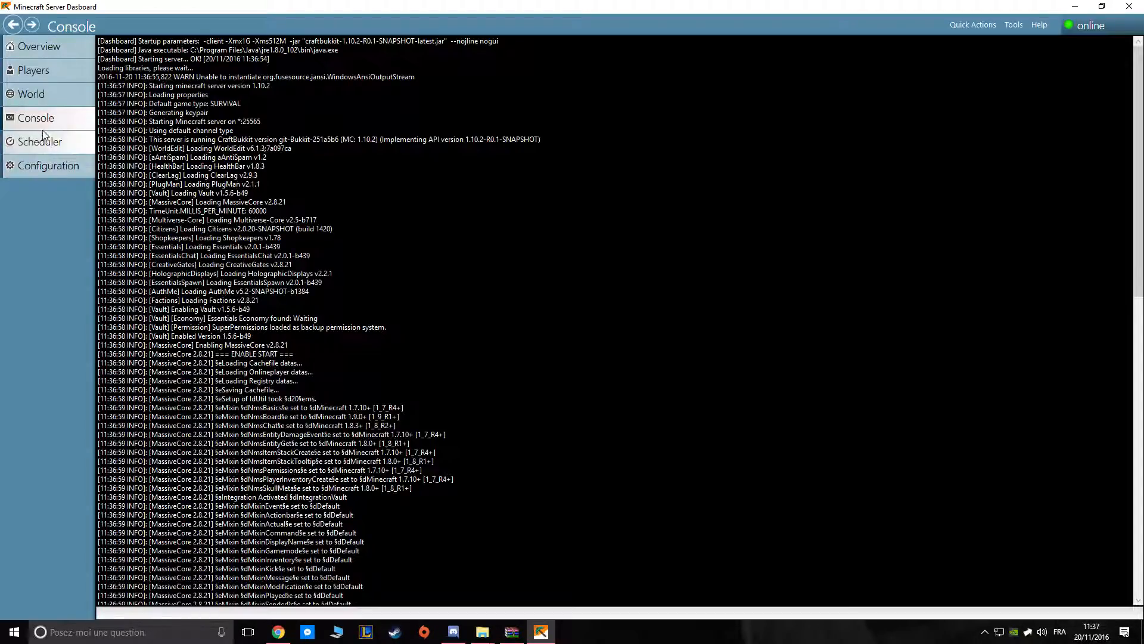
{"action": "scroll", "coordinate": [269, 123], "scroll_direction": "down", "scroll_amount": 15}
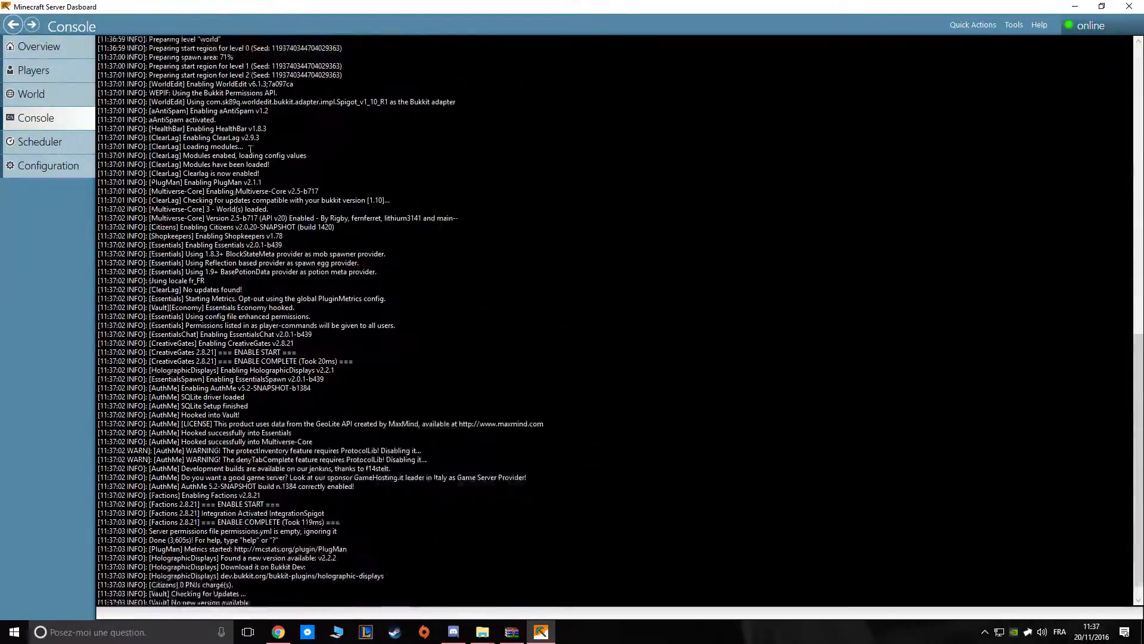
{"action": "scroll", "coordinate": [232, 303], "scroll_direction": "up", "scroll_amount": 13}
{"action": "scroll", "coordinate": [229, 270], "scroll_direction": "down", "scroll_amount": 11}
{"action": "scroll", "coordinate": [229, 270], "scroll_direction": "down", "scroll_amount": 10}
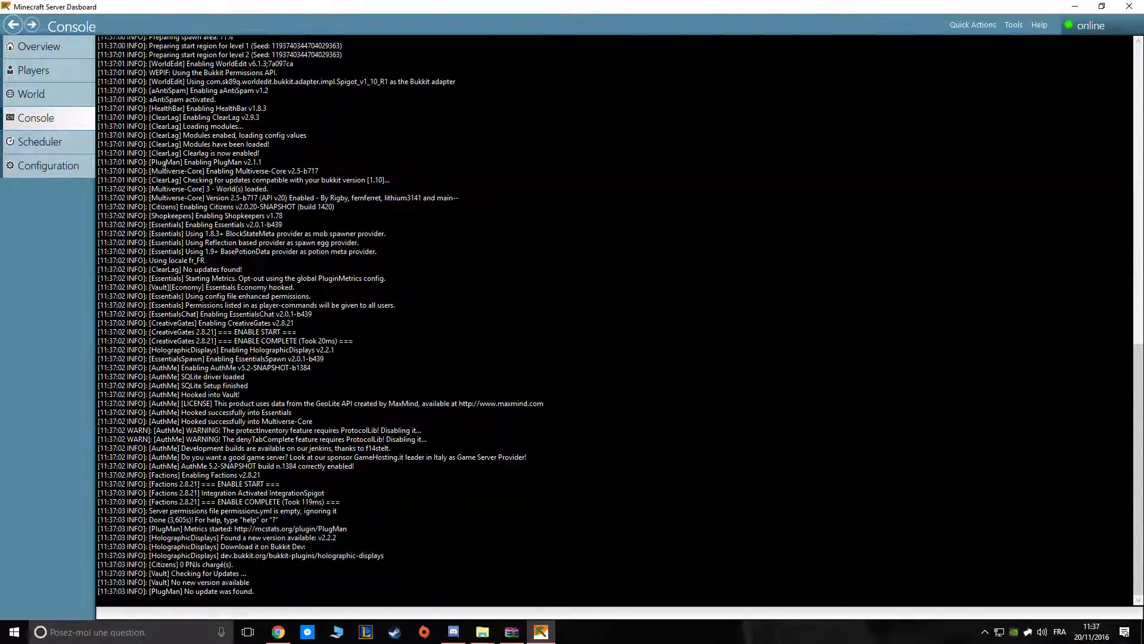
Add a scheduled task that does a backup every 10 minutes, and remove it again.
{"action": "left_click", "coordinate": [59, 143]}
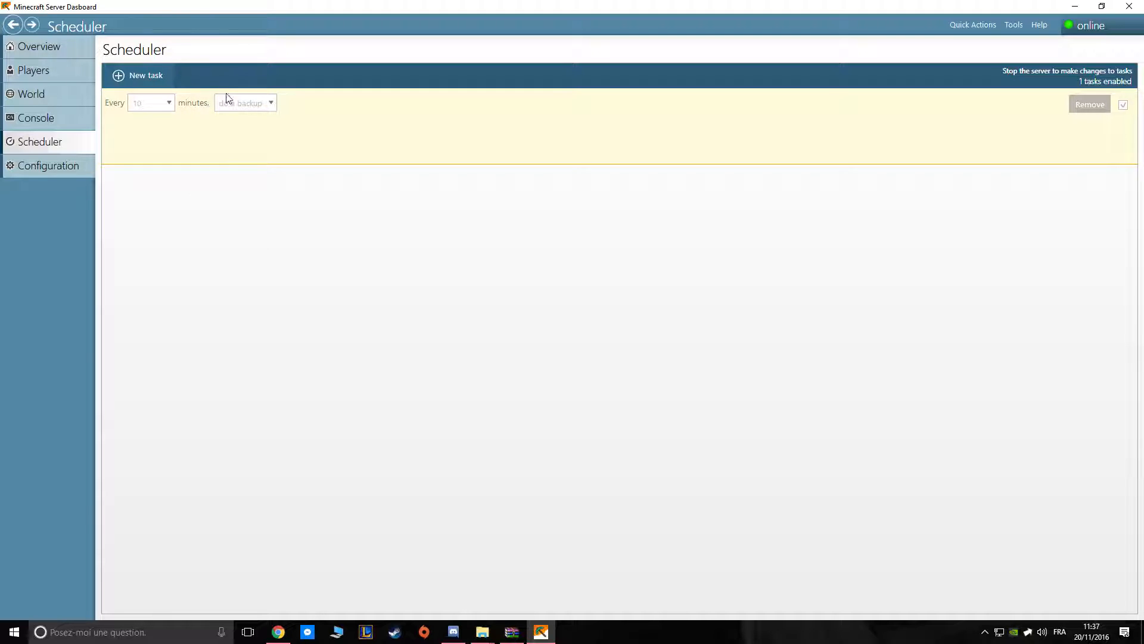
{"action": "left_click", "coordinate": [151, 78]}
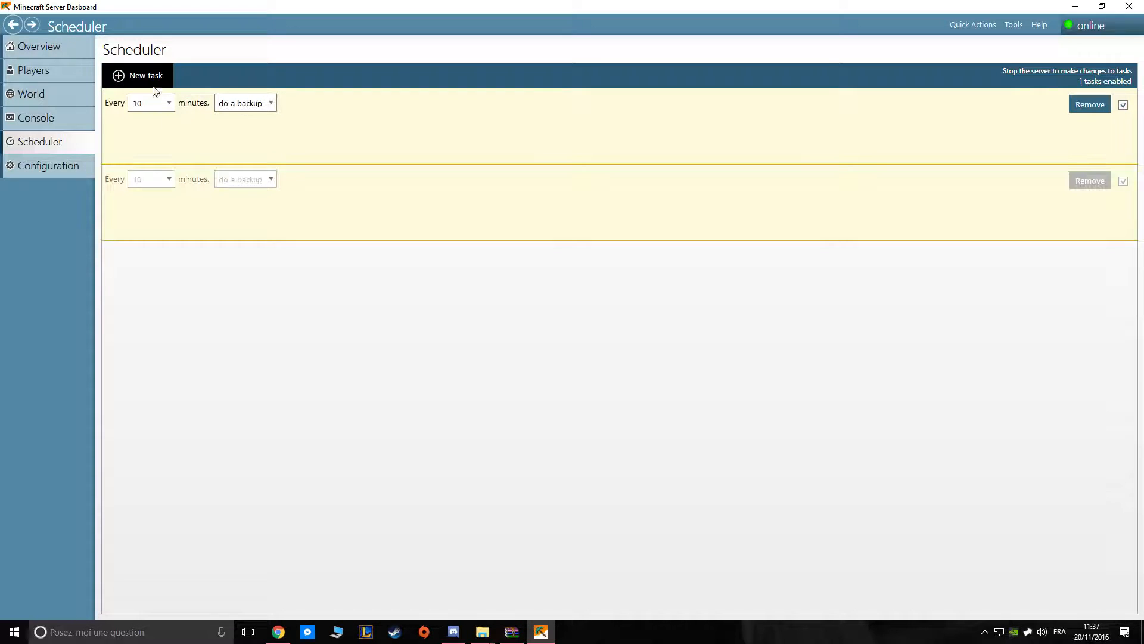
{"action": "left_click", "coordinate": [245, 107]}
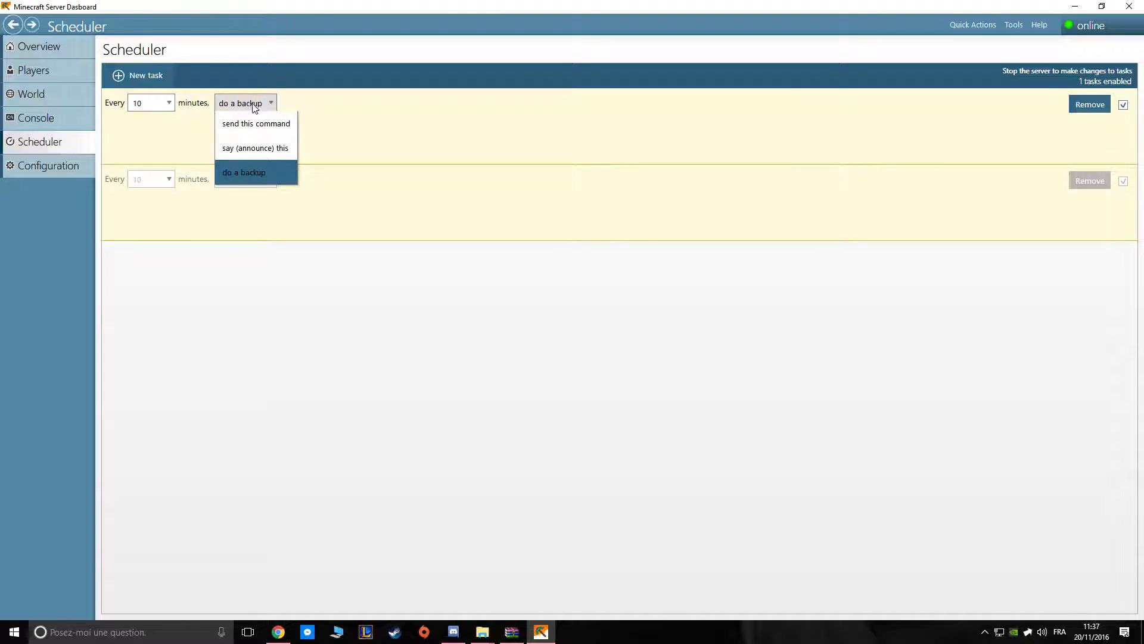
{"action": "left_click", "coordinate": [272, 174]}
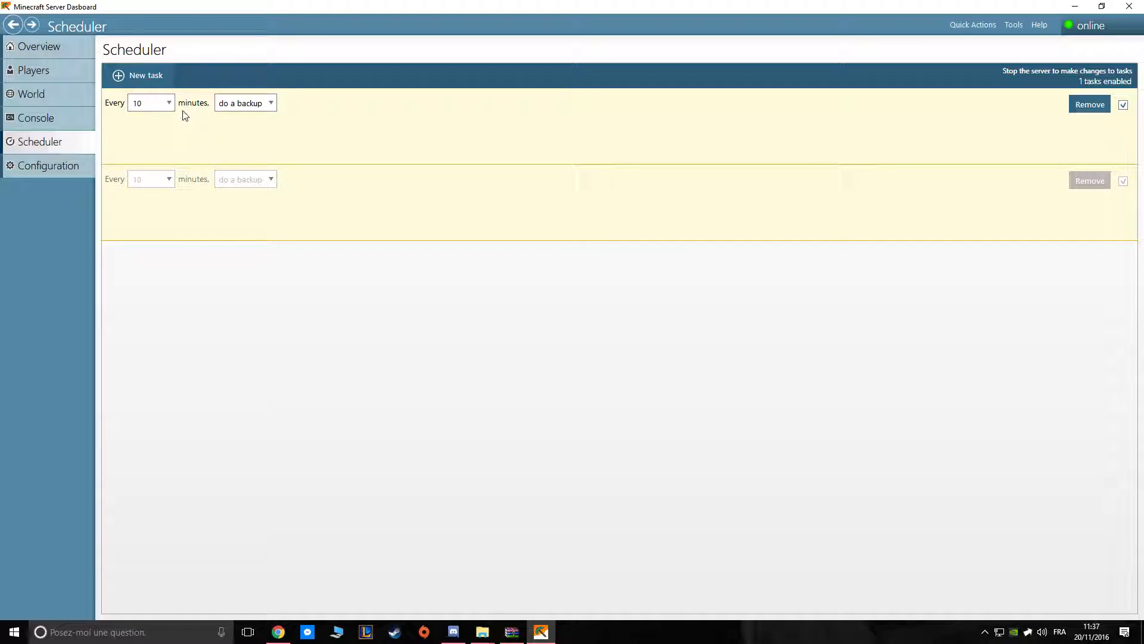
{"action": "left_click", "coordinate": [1084, 109]}
{"action": "left_click", "coordinate": [1082, 109]}
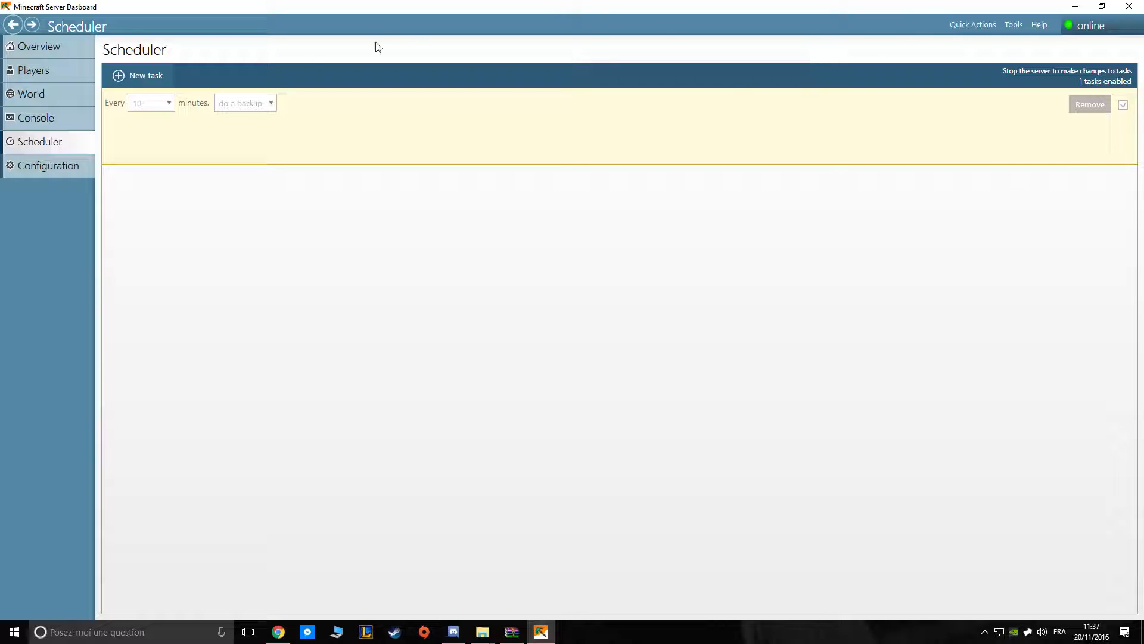
{"action": "left_click", "coordinate": [54, 168]}
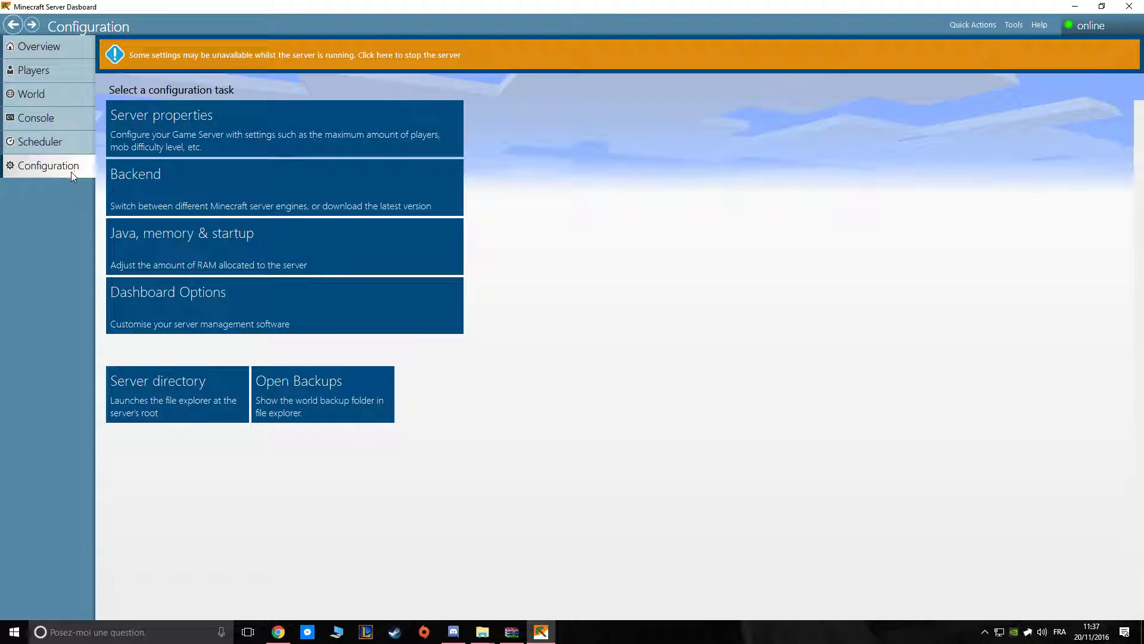
{"action": "left_click", "coordinate": [230, 133]}
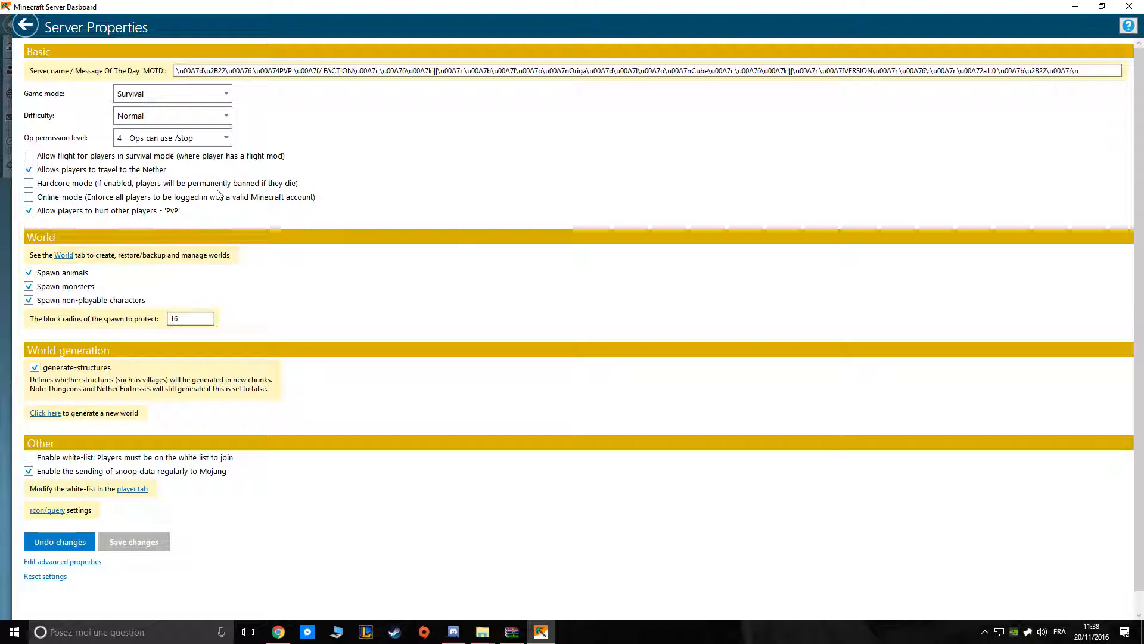
{"action": "left_click", "coordinate": [24, 25]}
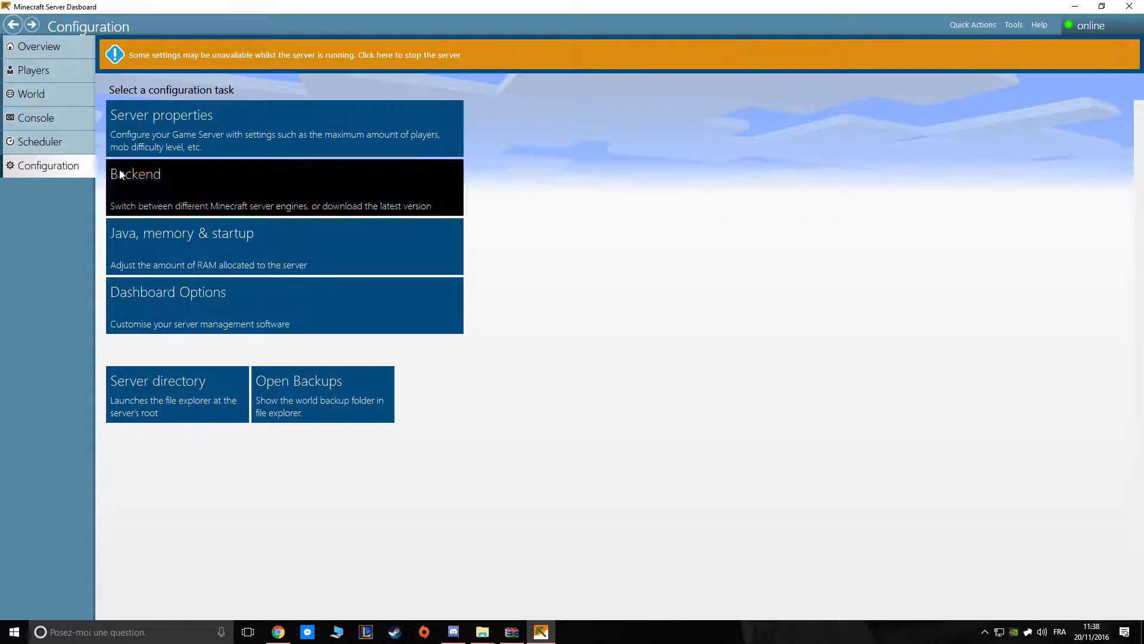
{"action": "left_click", "coordinate": [151, 128]}
{"action": "left_click", "coordinate": [24, 26]}
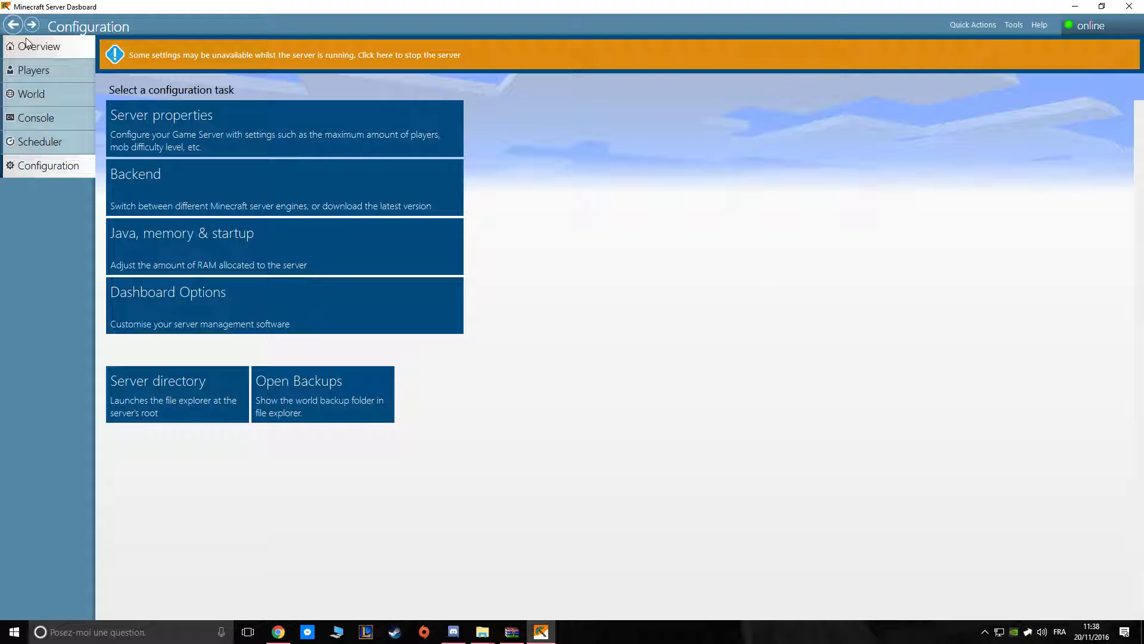
{"action": "left_click", "coordinate": [218, 182]}
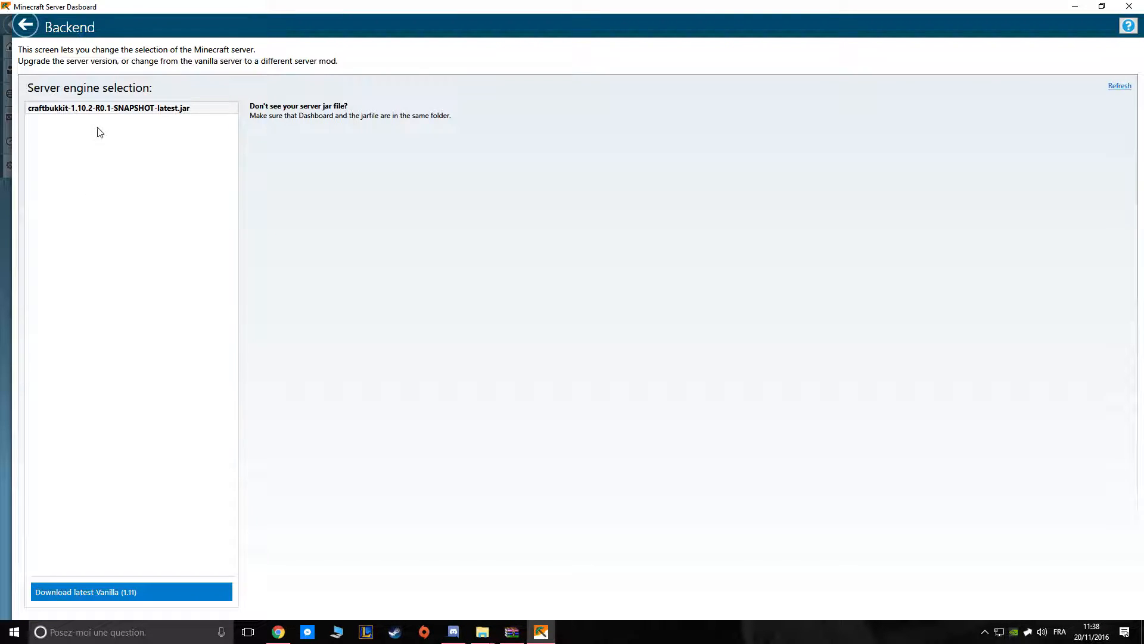
{"action": "left_click", "coordinate": [134, 110]}
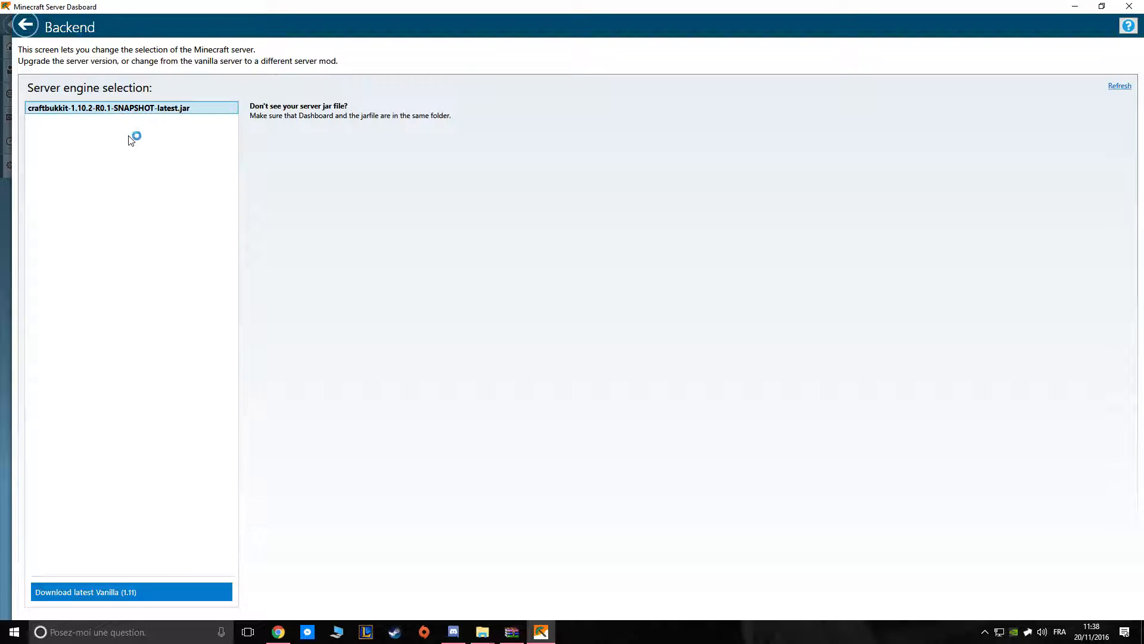
{"action": "left_click", "coordinate": [23, 26]}
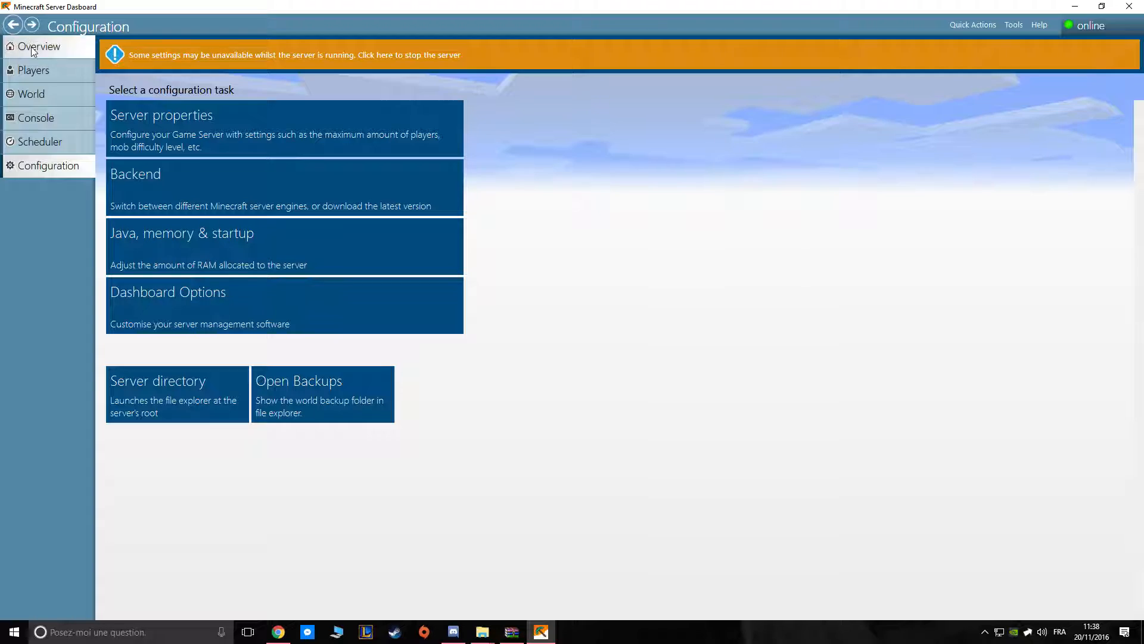
Set the maximum server memory to 6546 MB in the Java, memory and startup configuration.
{"action": "left_click", "coordinate": [170, 246]}
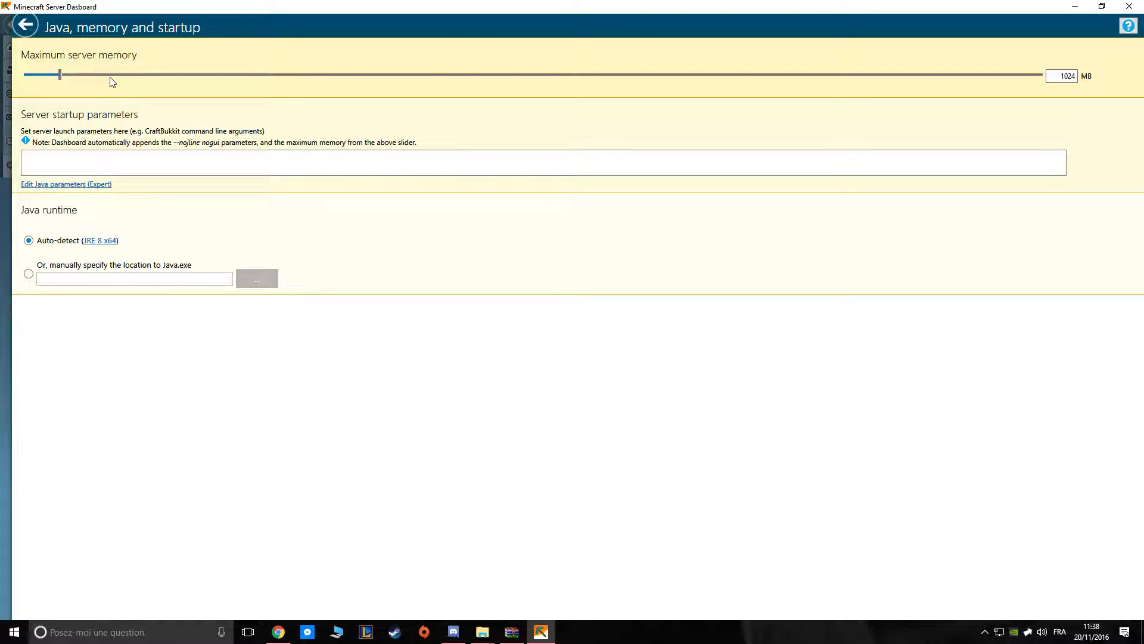
{"action": "left_click_drag", "start_coordinate": [62, 76], "coordinate": [435, 149]}
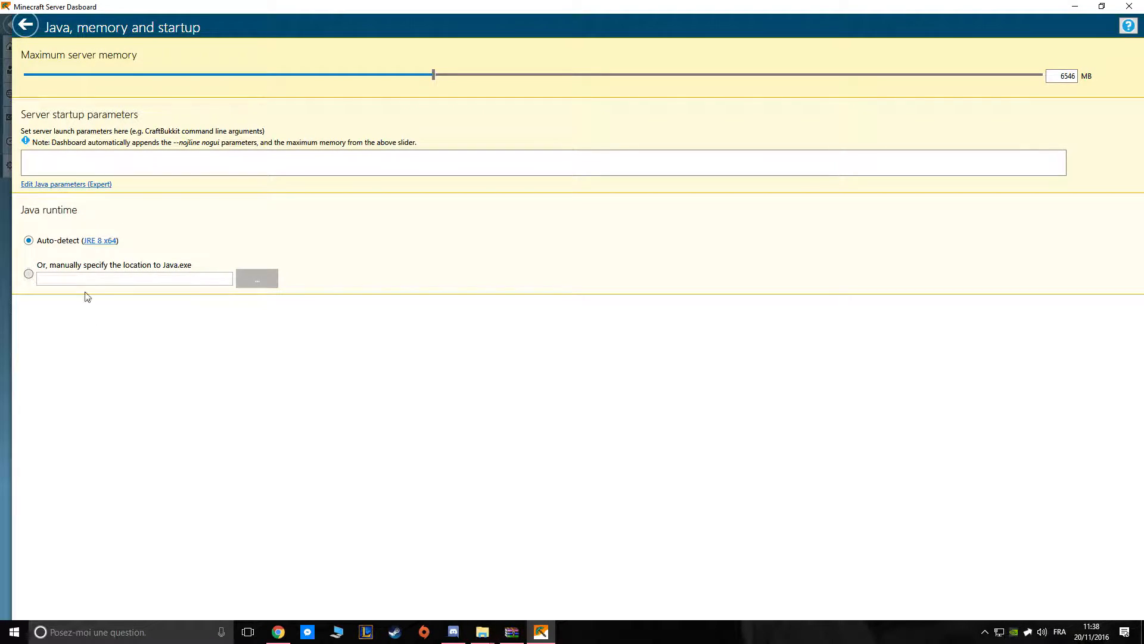
{"action": "left_click", "coordinate": [25, 25]}
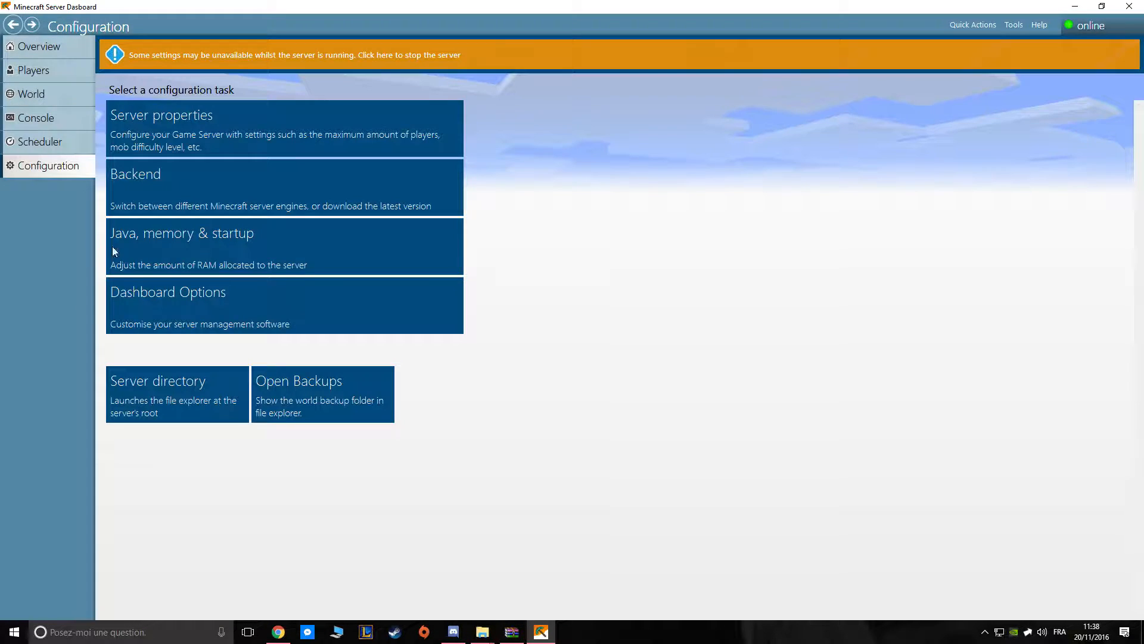
Review the window-closing options in the dashboard preferences and view the files in the server directory.
{"action": "left_click", "coordinate": [176, 329]}
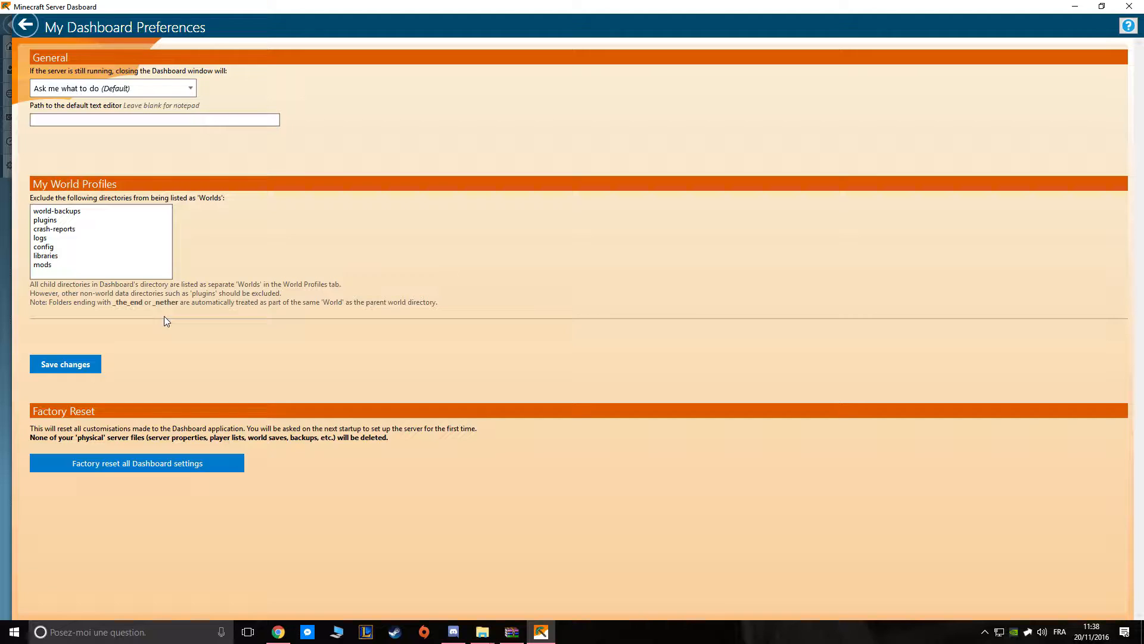
{"action": "left_click", "coordinate": [101, 88]}
{"action": "left_click", "coordinate": [105, 93]}
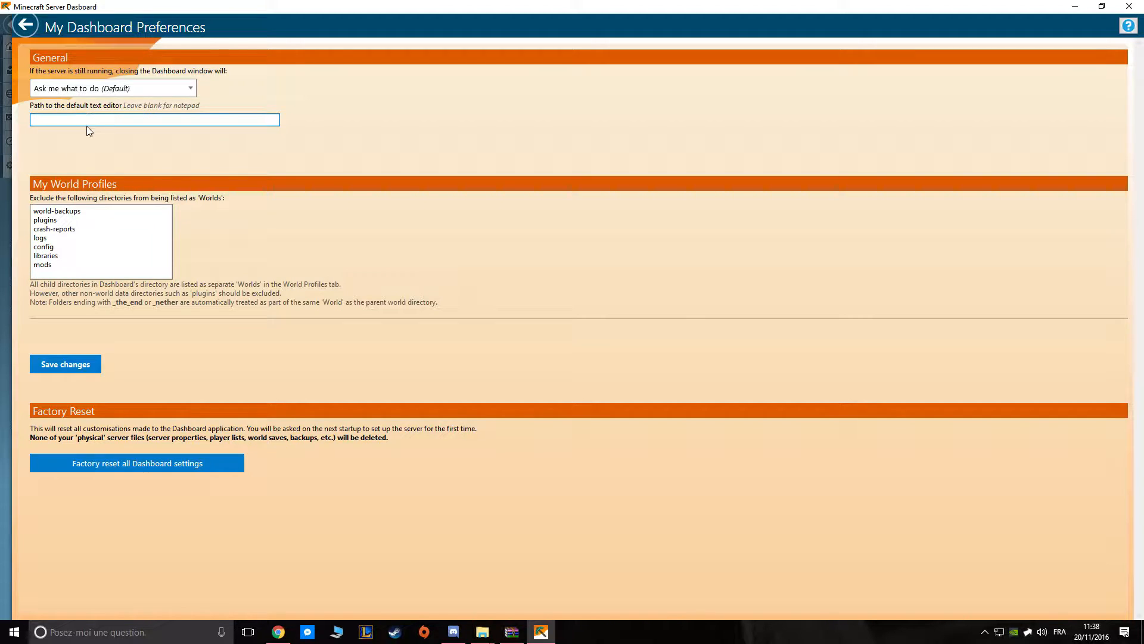
{"action": "left_click", "coordinate": [81, 92]}
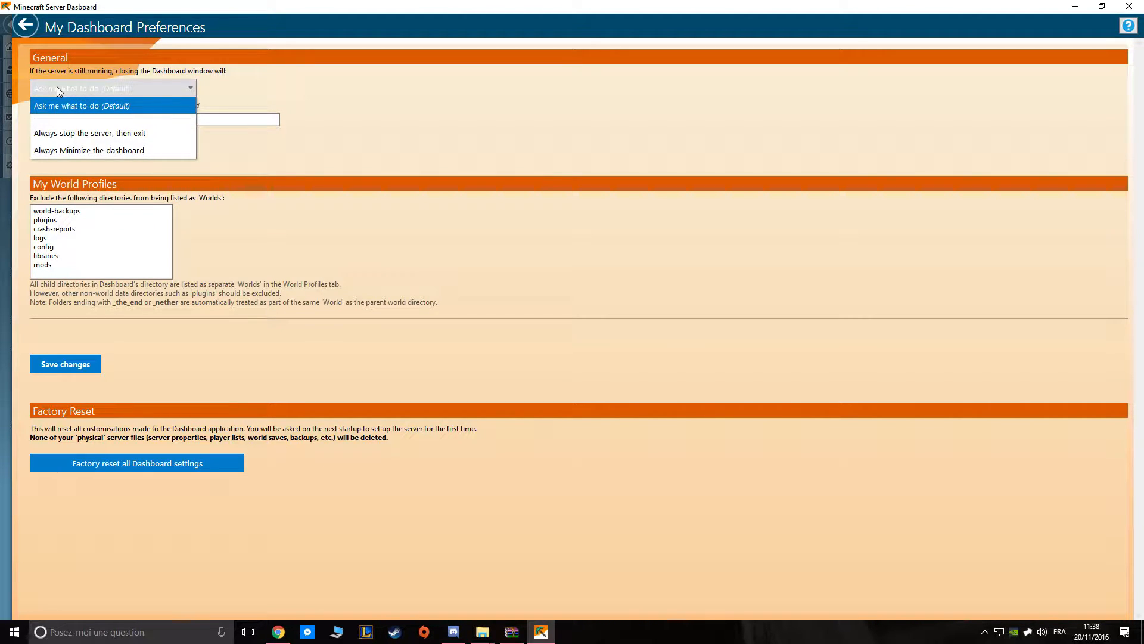
{"action": "left_click", "coordinate": [56, 87]}
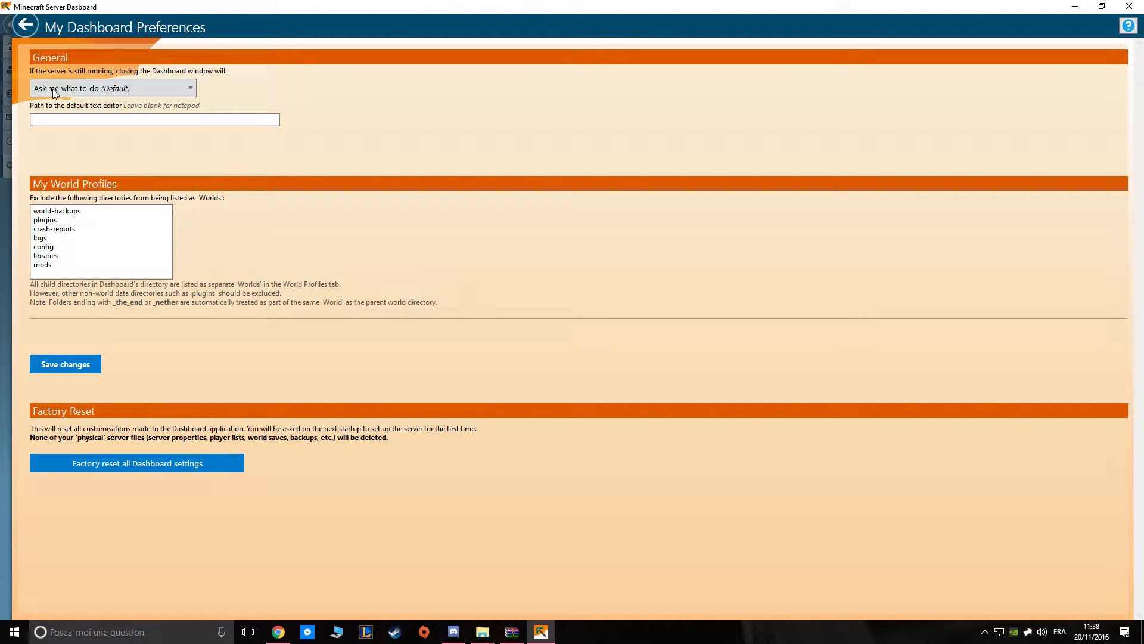
{"action": "left_click", "coordinate": [24, 25]}
{"action": "left_click", "coordinate": [167, 398]}
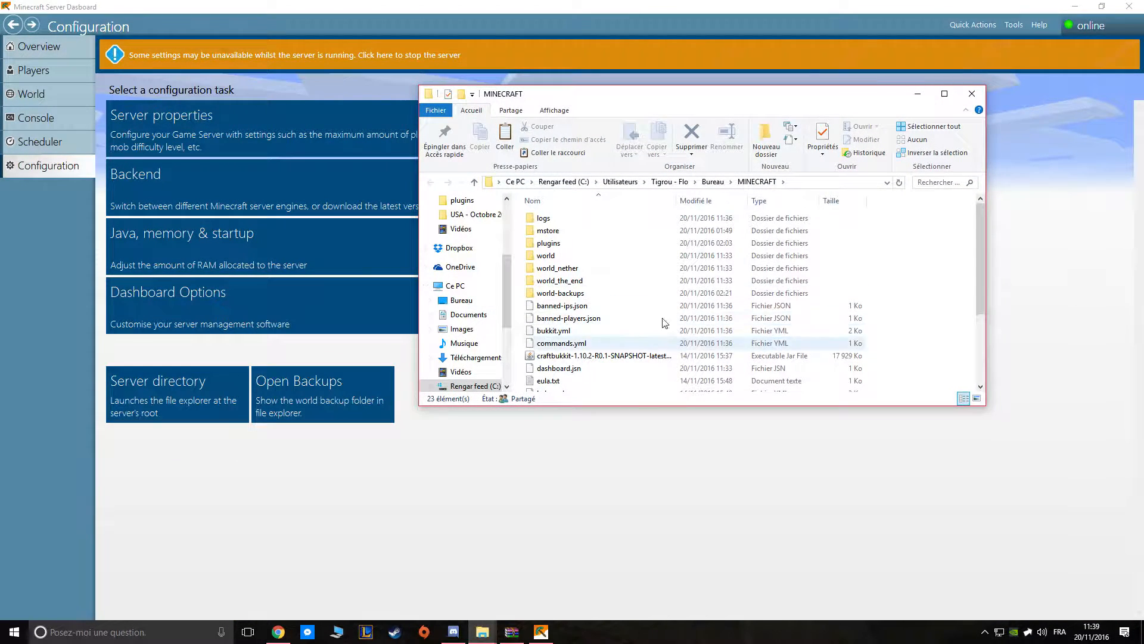
{"action": "left_click", "coordinate": [467, 526]}
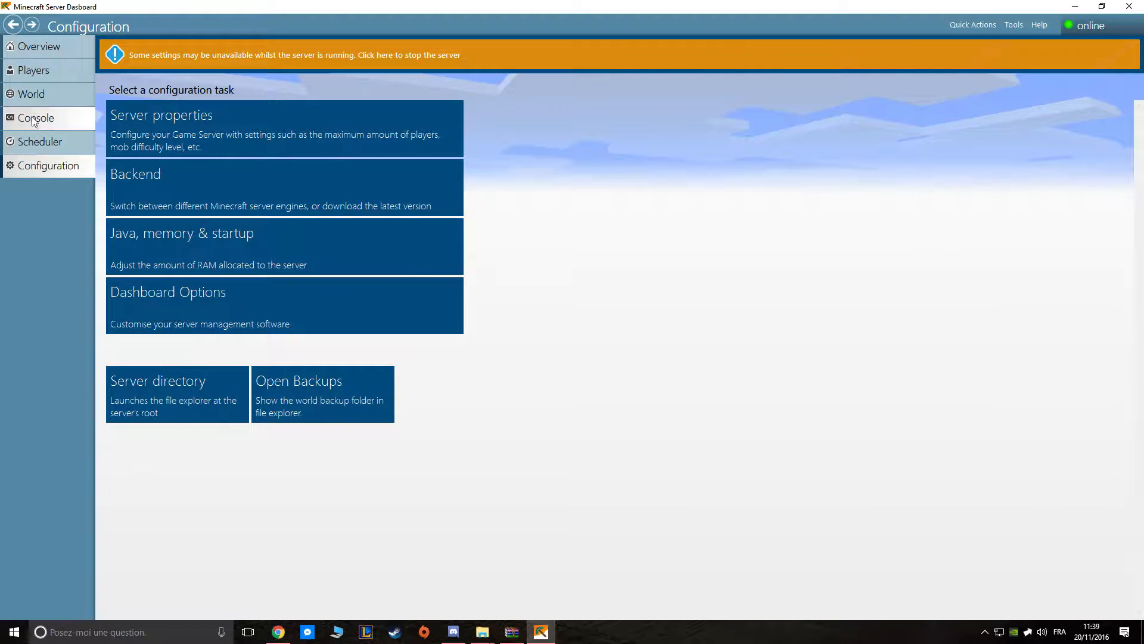
Revisit the running server's overview and console log, and return to the overview.
{"action": "left_click", "coordinate": [43, 70]}
{"action": "left_click", "coordinate": [40, 53]}
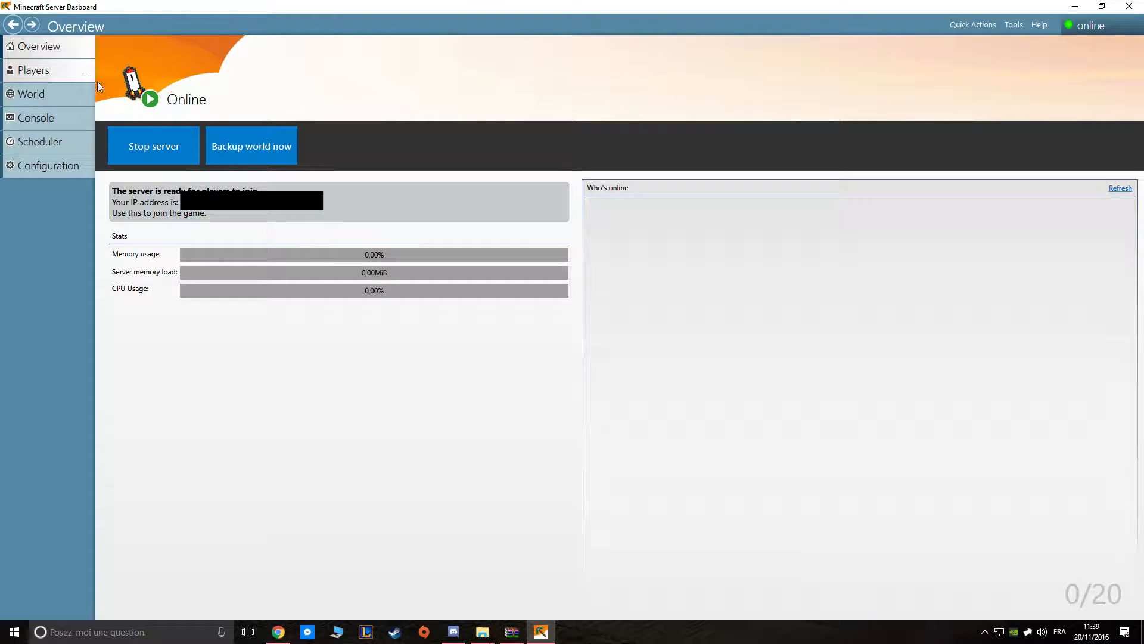
{"action": "left_click", "coordinate": [50, 118]}
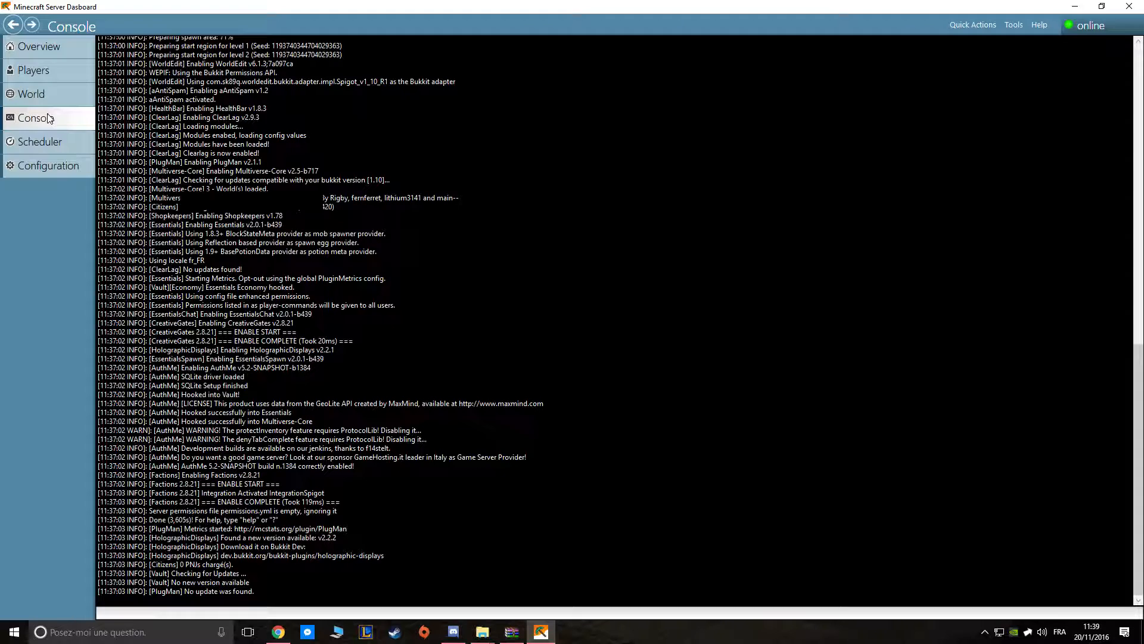
{"action": "left_click", "coordinate": [39, 46]}
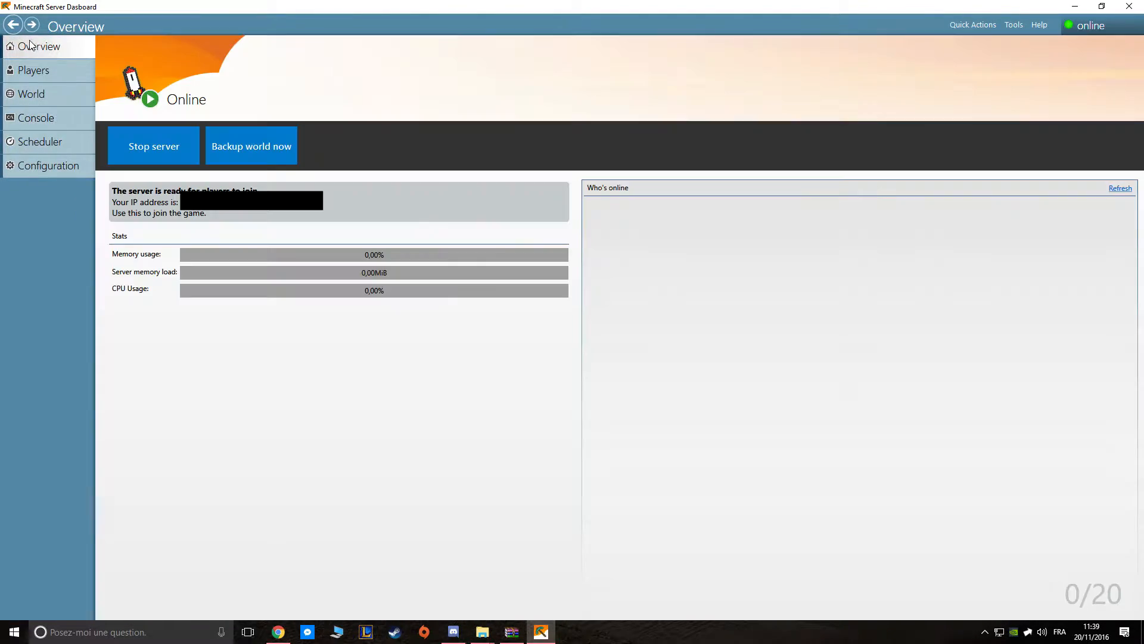
Stop the running server, check the shutdown in the console log, and return to the overview.
{"action": "left_click", "coordinate": [179, 156]}
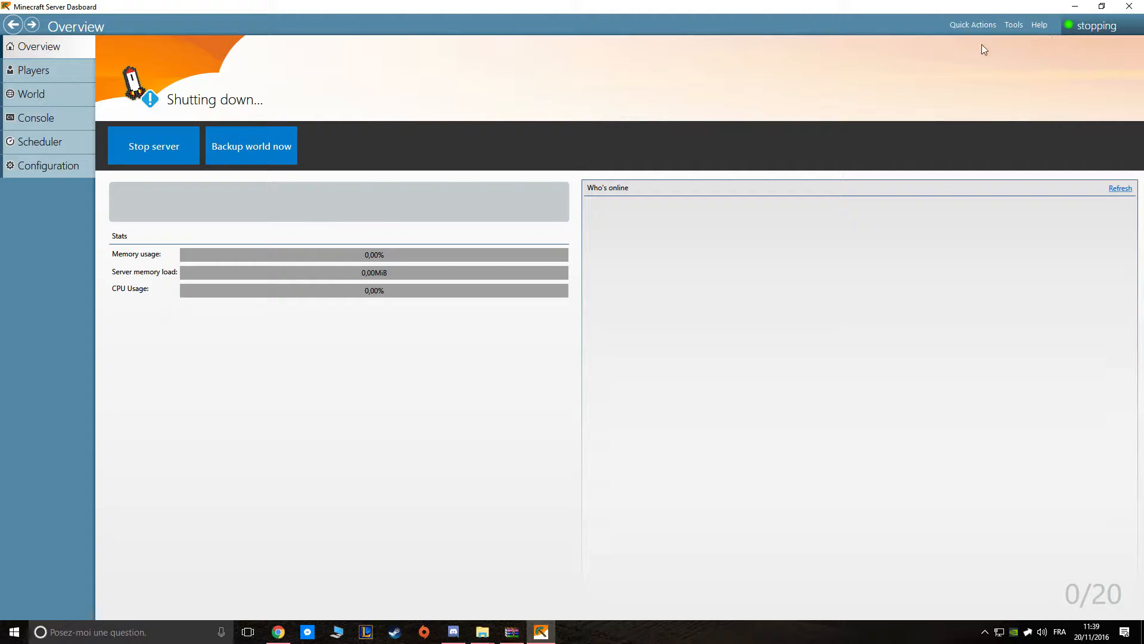
{"action": "left_click", "coordinate": [39, 119]}
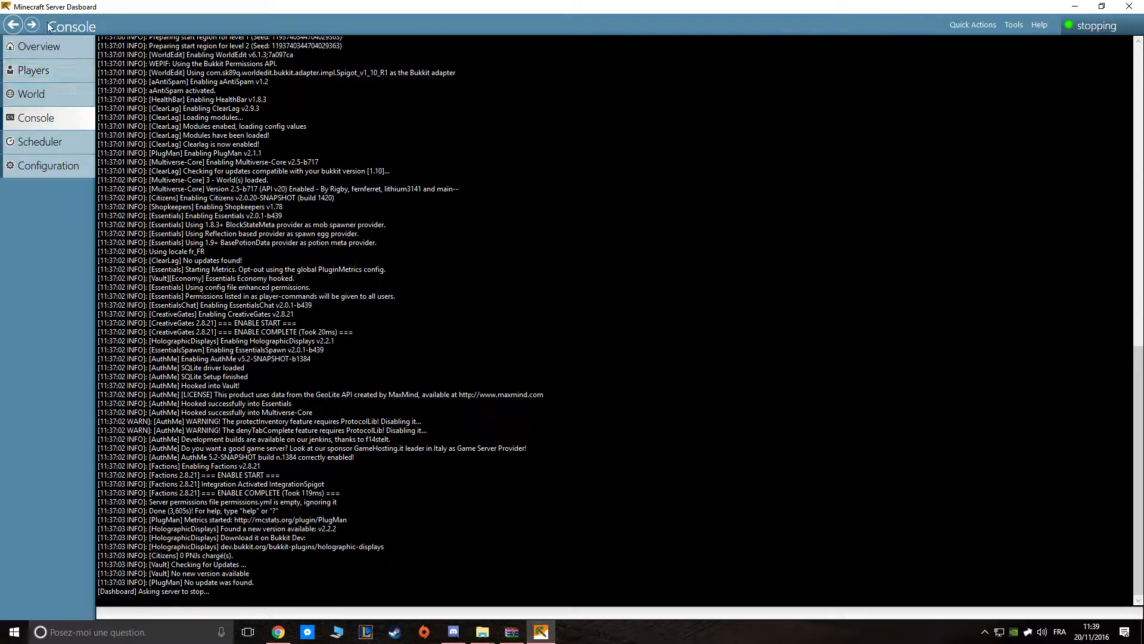
{"action": "left_click", "coordinate": [41, 49]}
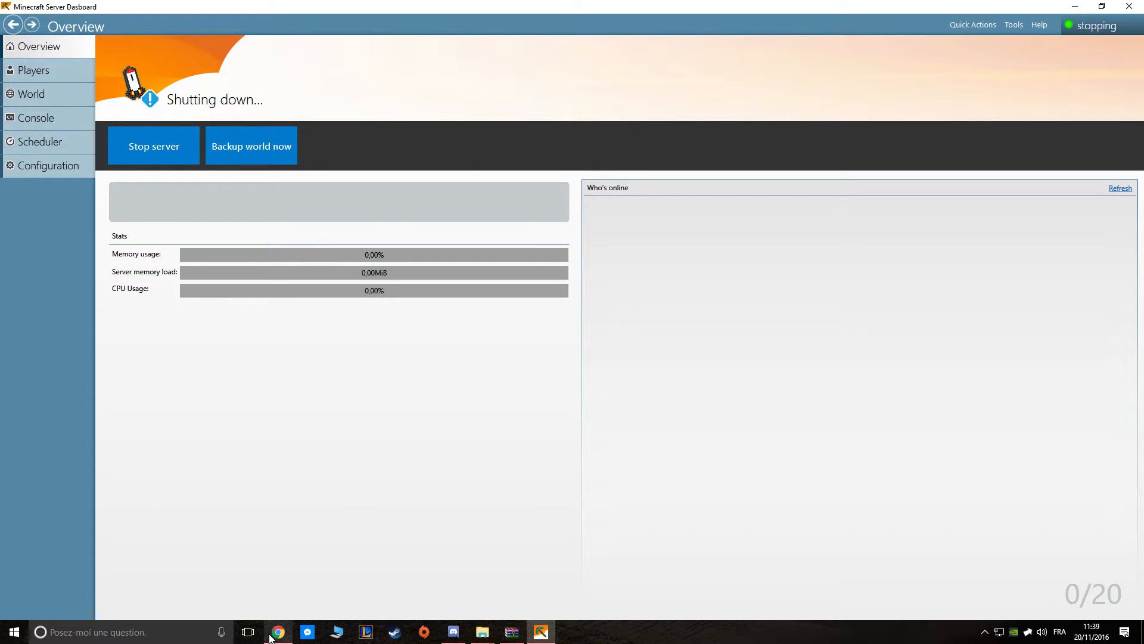
Switch to Chrome and copy the web address of the Minecraft Server Dashboard page.
{"action": "mouse_move", "coordinate": [272, 637]}
{"action": "left_click", "coordinate": [262, 596]}
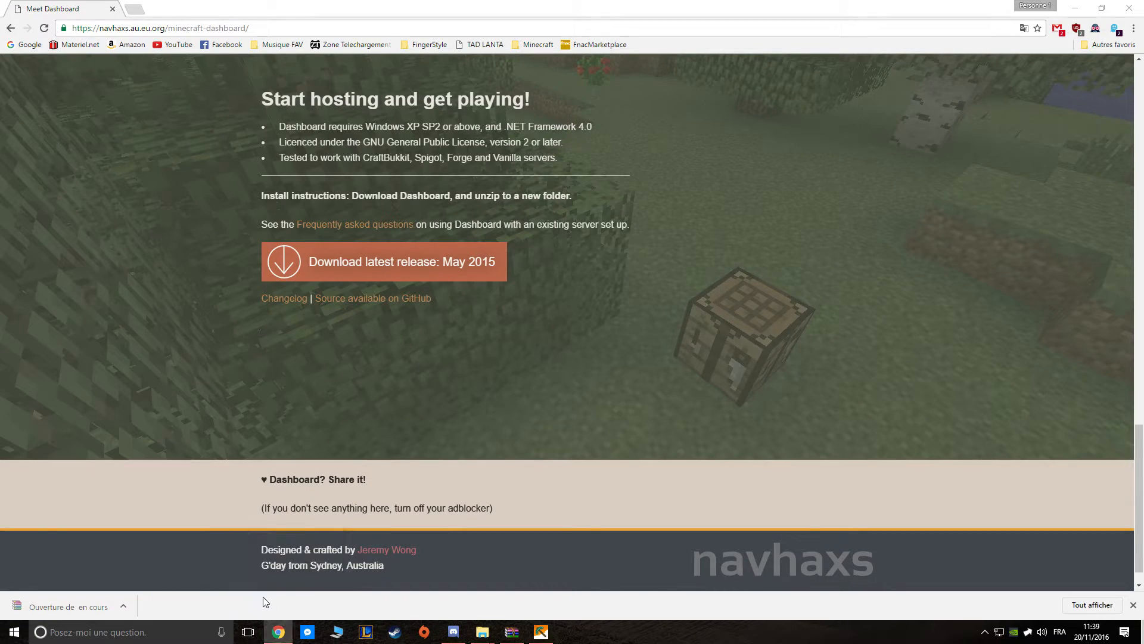
{"action": "scroll", "coordinate": [544, 237], "scroll_direction": "up", "scroll_amount": 20}
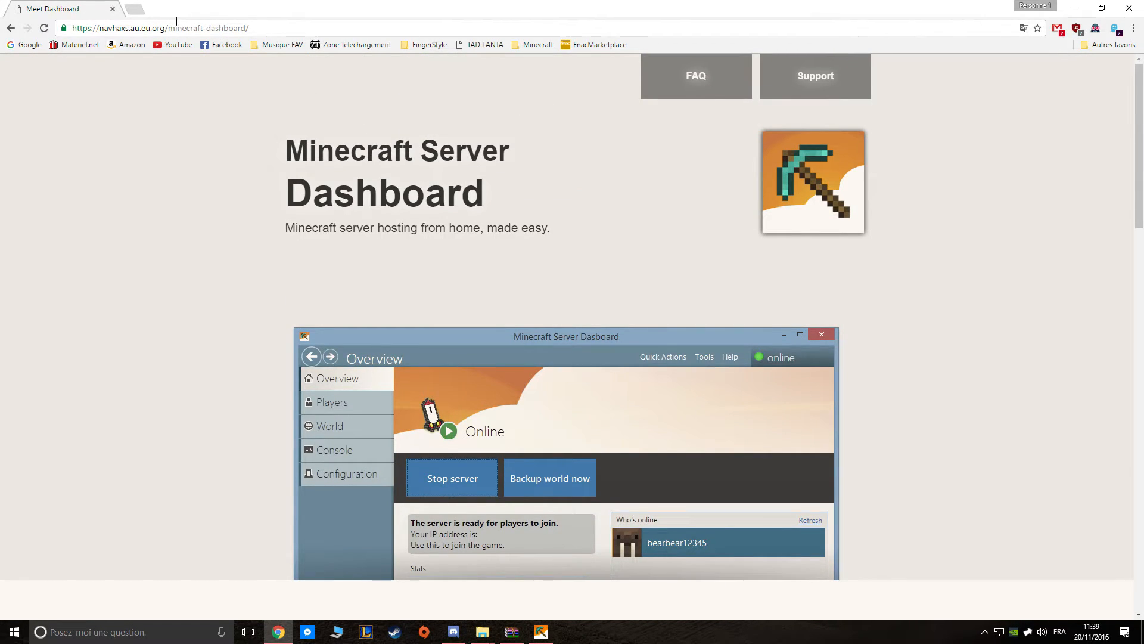
{"action": "right_click", "coordinate": [175, 28]}
{"action": "left_click", "coordinate": [229, 70]}
{"action": "left_click", "coordinate": [293, 253]}
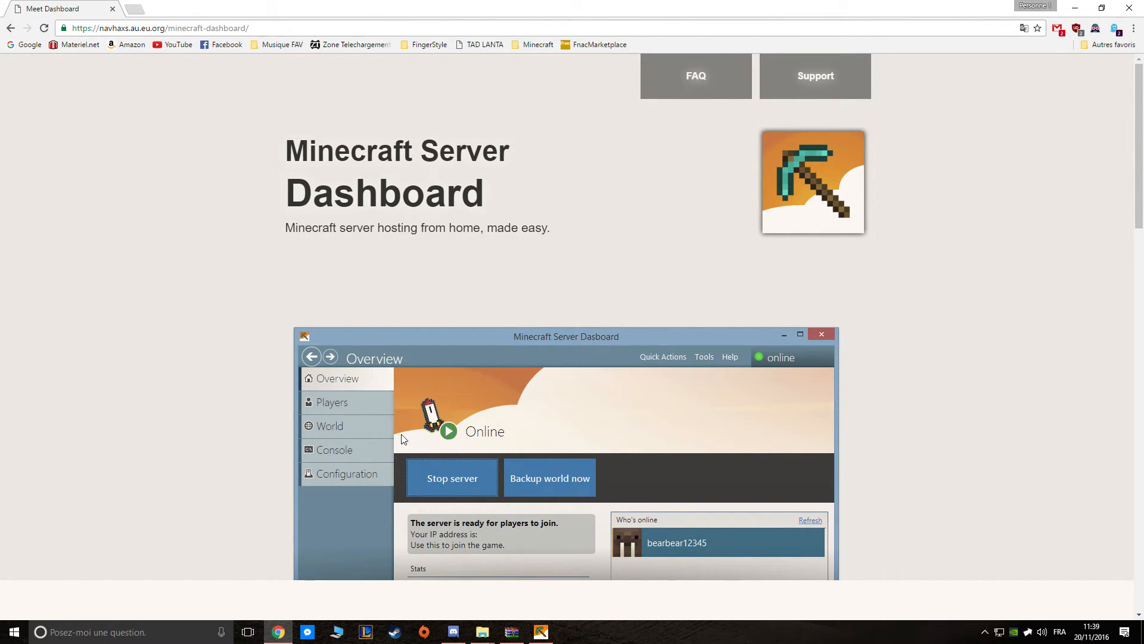